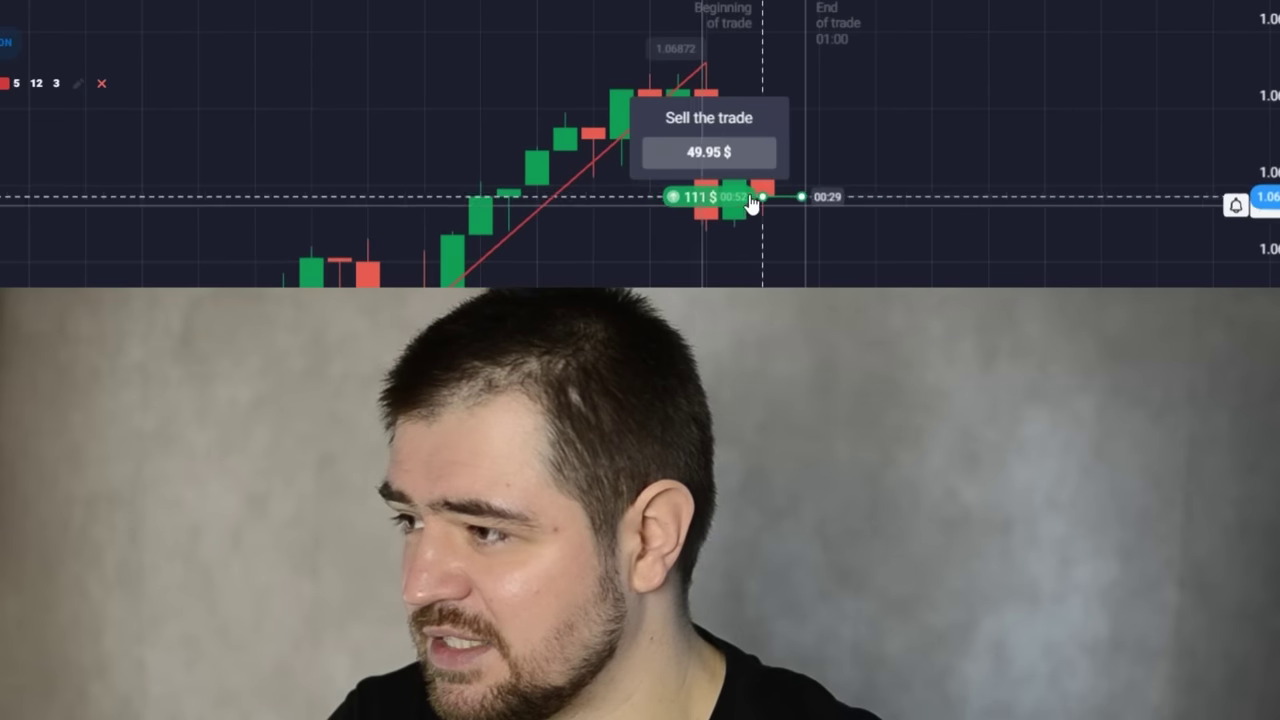
Step: Scroll the chart while the 111 $ EUR/USD trade expires and the balance settles at $207.79
{"action": "scroll", "coordinate": [1022, 89], "scroll_direction": "up", "scroll_amount": 3}
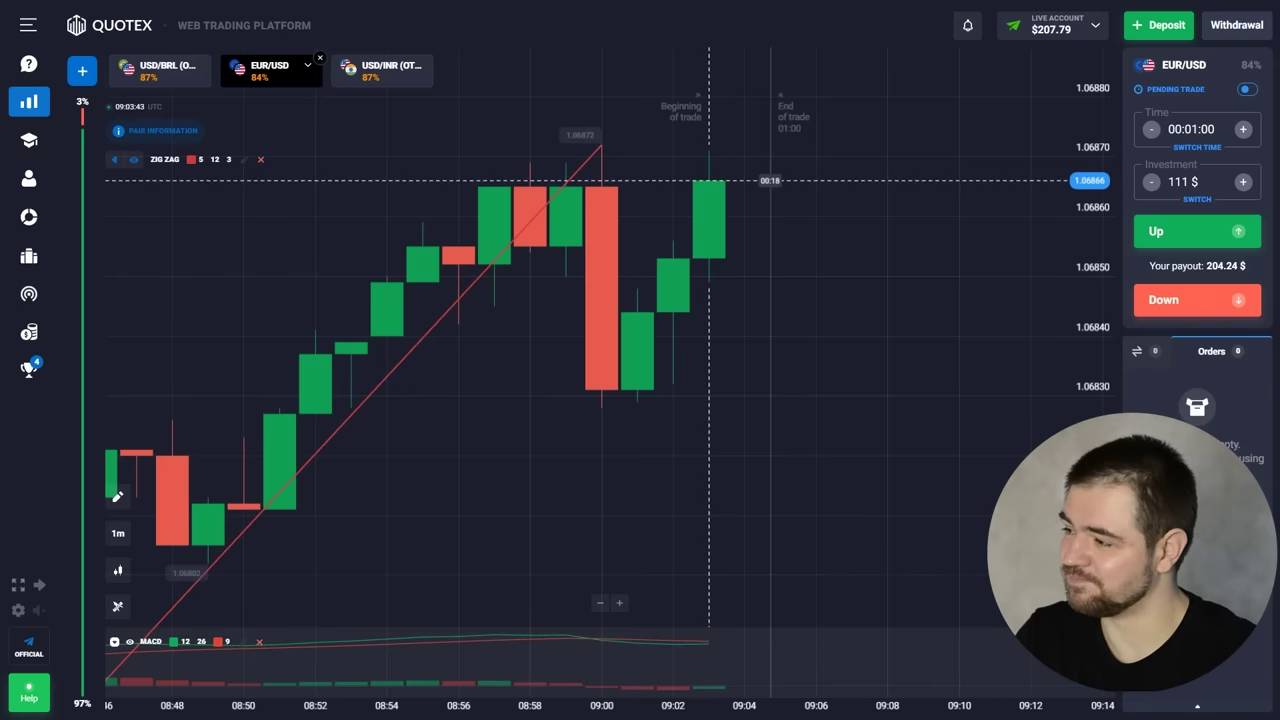
Step: Set the investment to 200 $, load USD/INR (OTC), zoom the chart, and buy a one-minute Up
{"action": "double_click", "coordinate": [1180, 181]}
{"action": "type", "text": "200"}
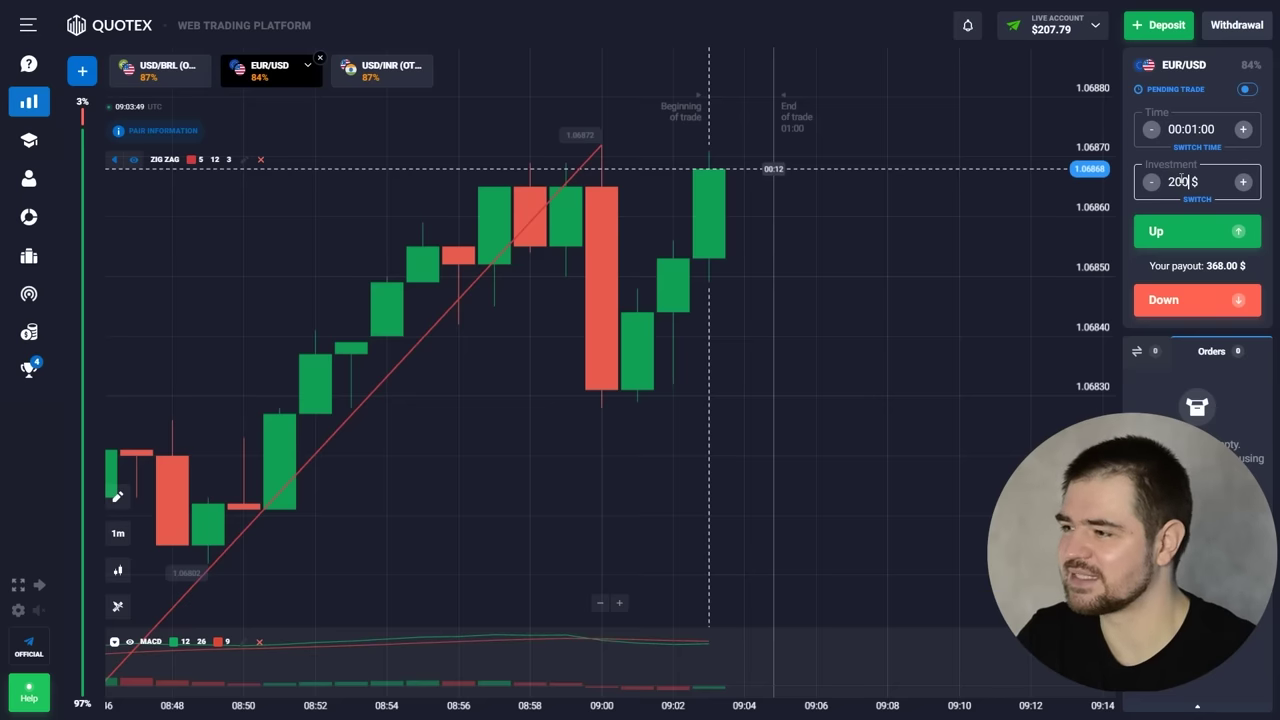
{"action": "left_click", "coordinate": [378, 90]}
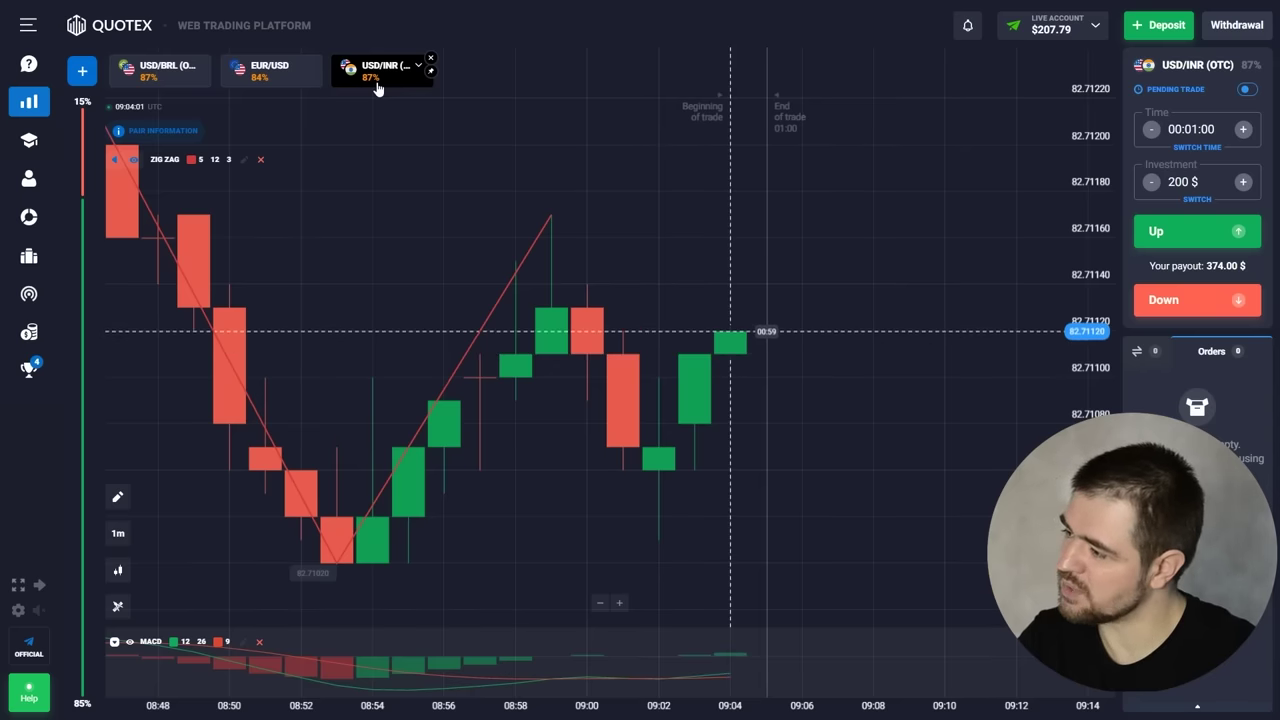
{"action": "scroll", "coordinate": [829, 437], "scroll_direction": "up", "scroll_amount": 1}
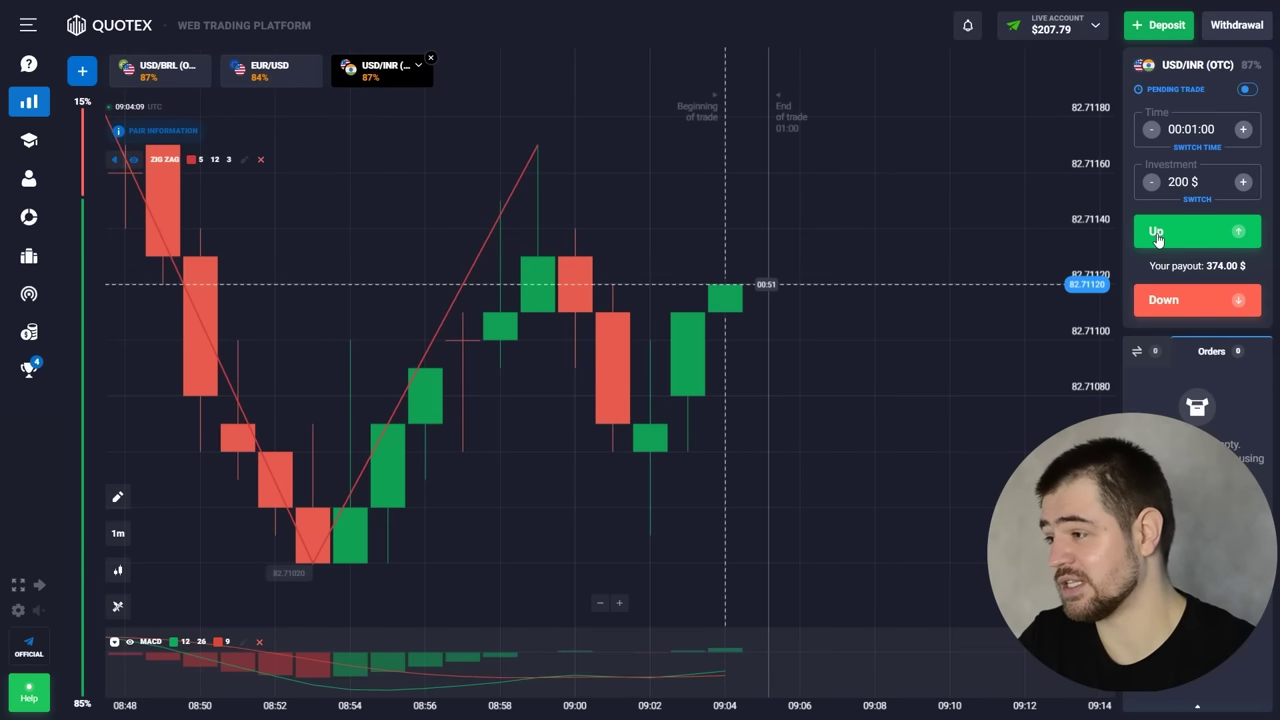
{"action": "left_click", "coordinate": [1157, 232]}
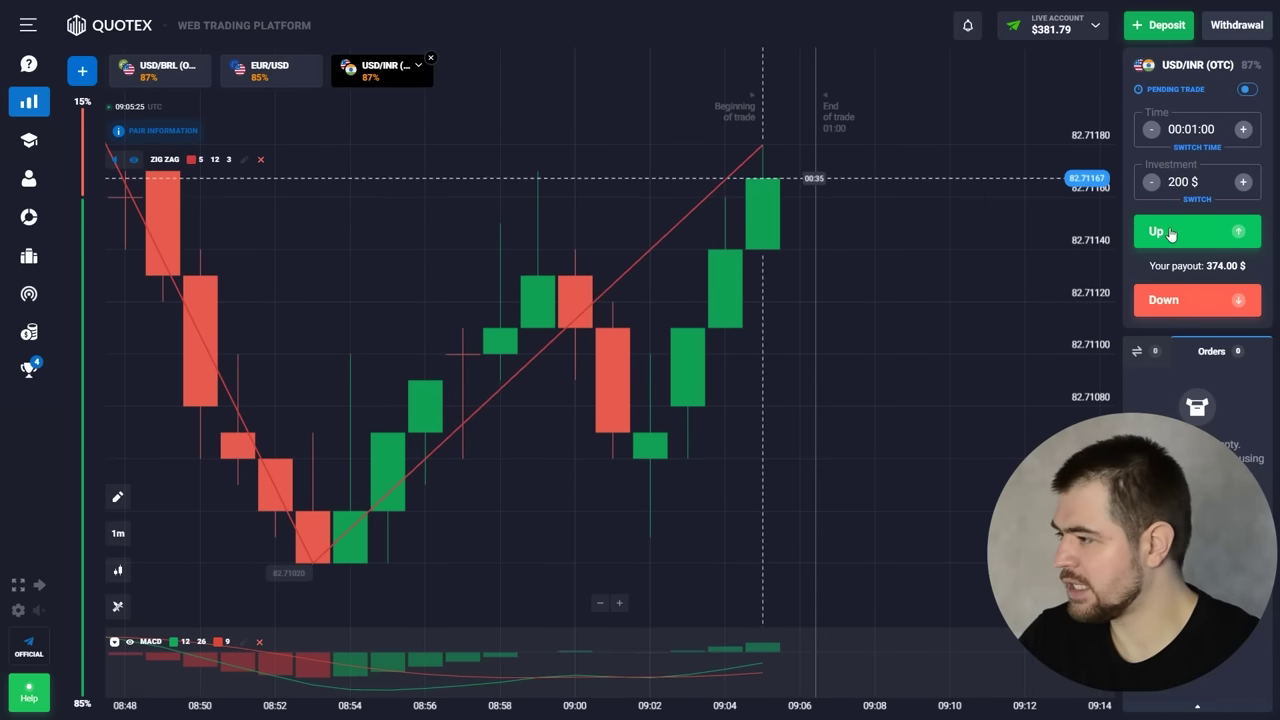
Step: Set a 360 $ investment on USD/BRL (OTC), adjust the chart zoom, and place a one-minute Down
{"action": "double_click", "coordinate": [1180, 181]}
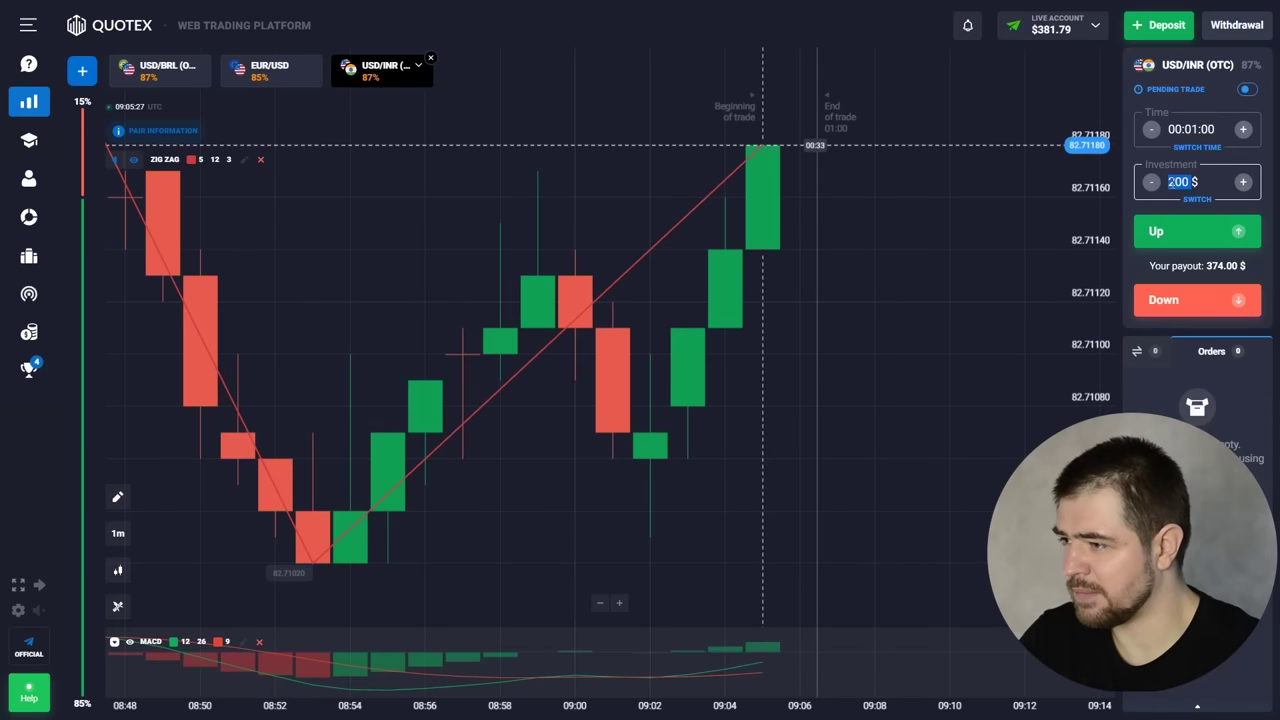
{"action": "type", "text": "360"}
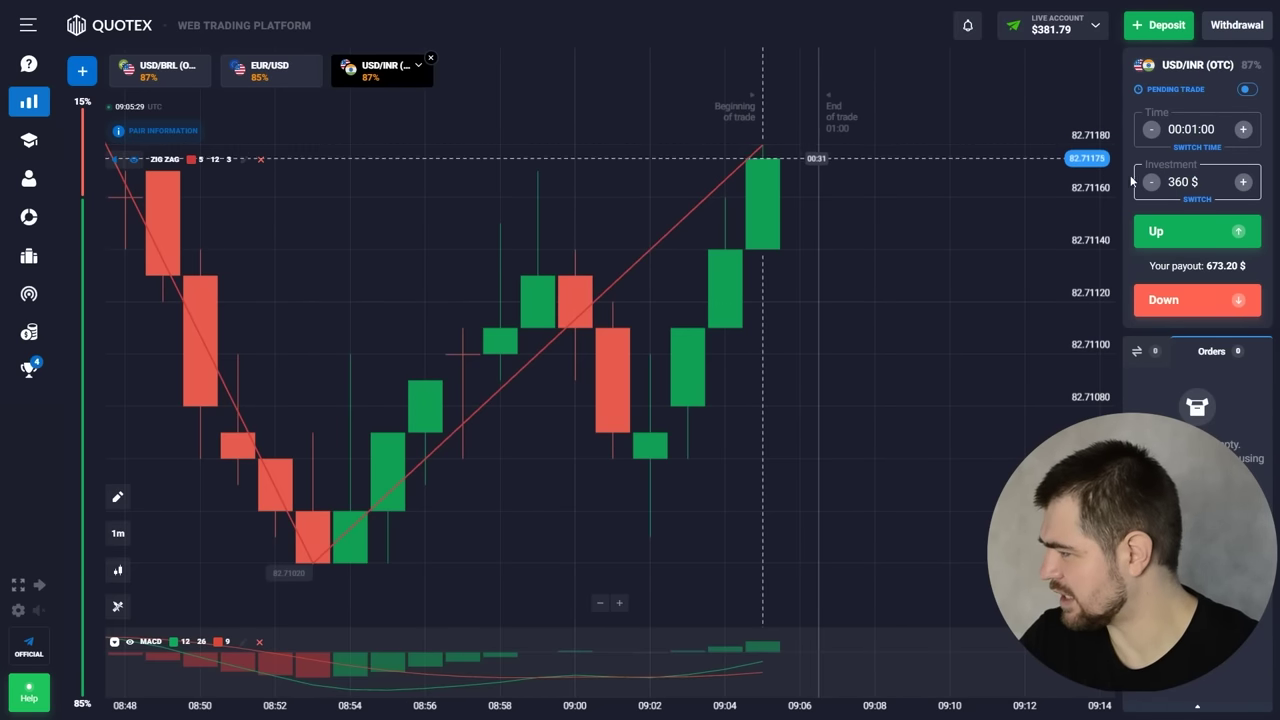
{"action": "left_click", "coordinate": [155, 80]}
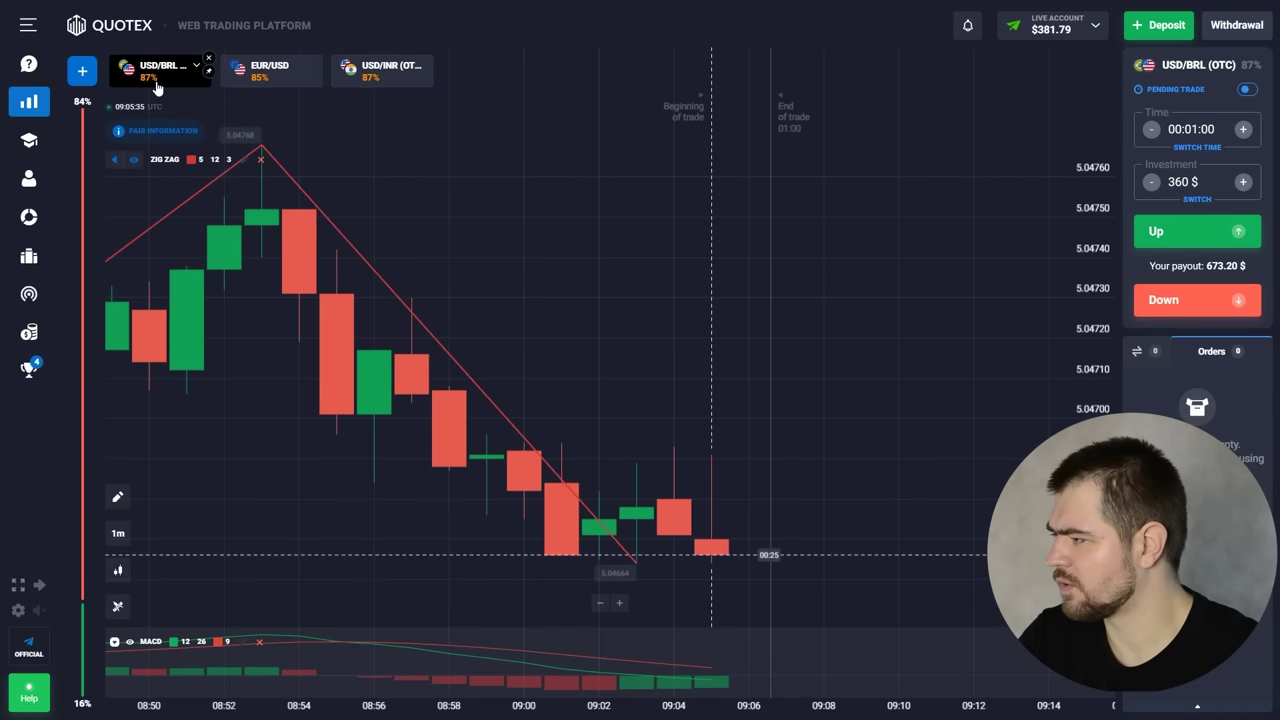
{"action": "scroll", "coordinate": [630, 339], "scroll_direction": "down", "scroll_amount": 4}
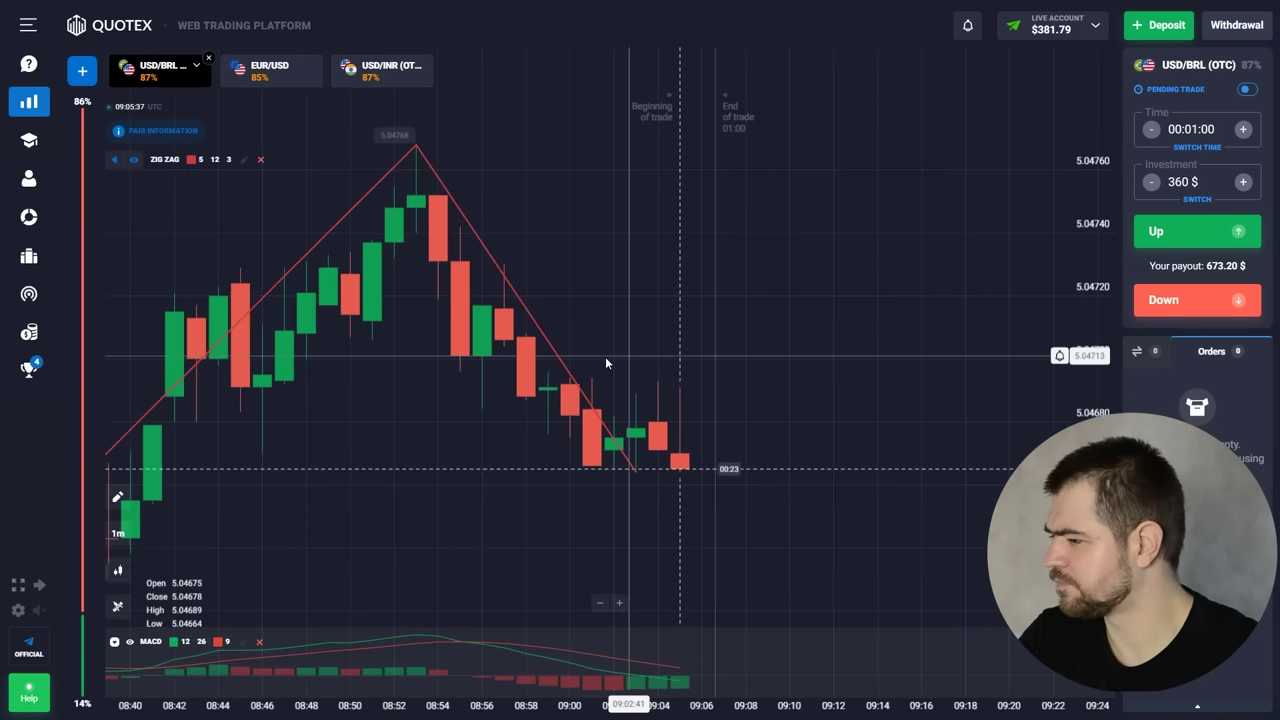
{"action": "scroll", "coordinate": [605, 360], "scroll_direction": "down", "scroll_amount": 5}
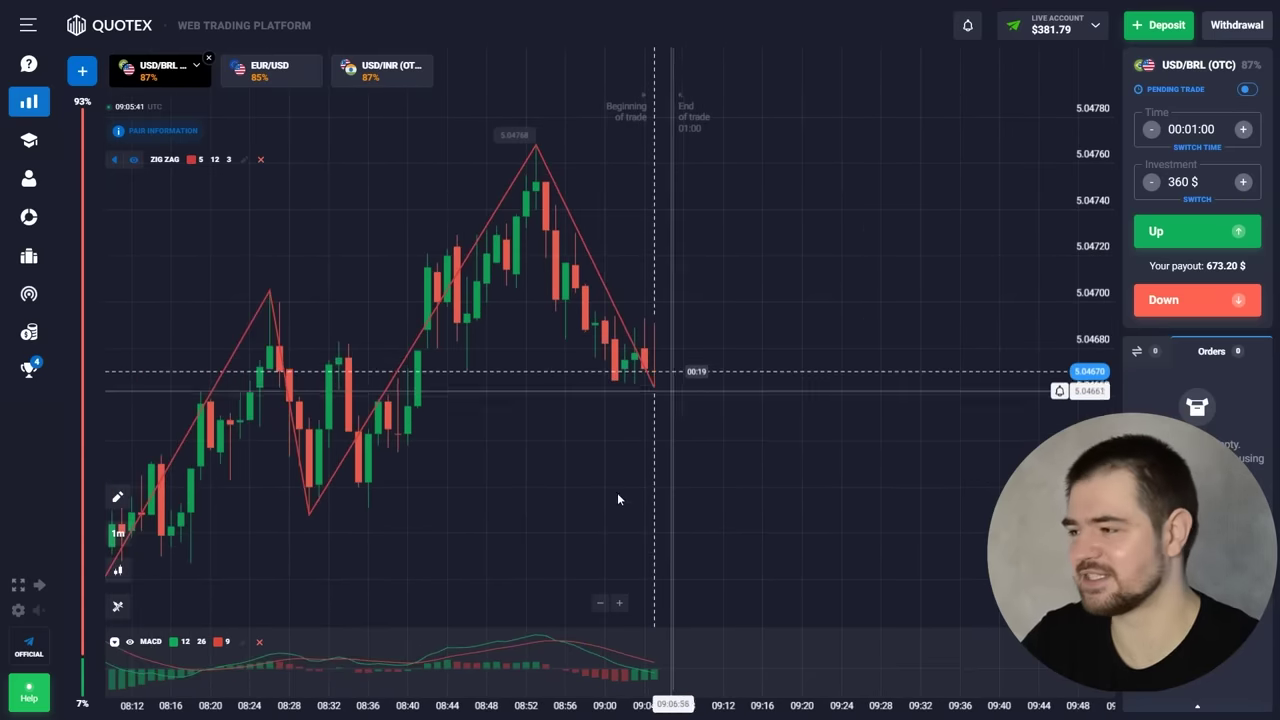
{"action": "scroll", "coordinate": [684, 426], "scroll_direction": "up", "scroll_amount": 3}
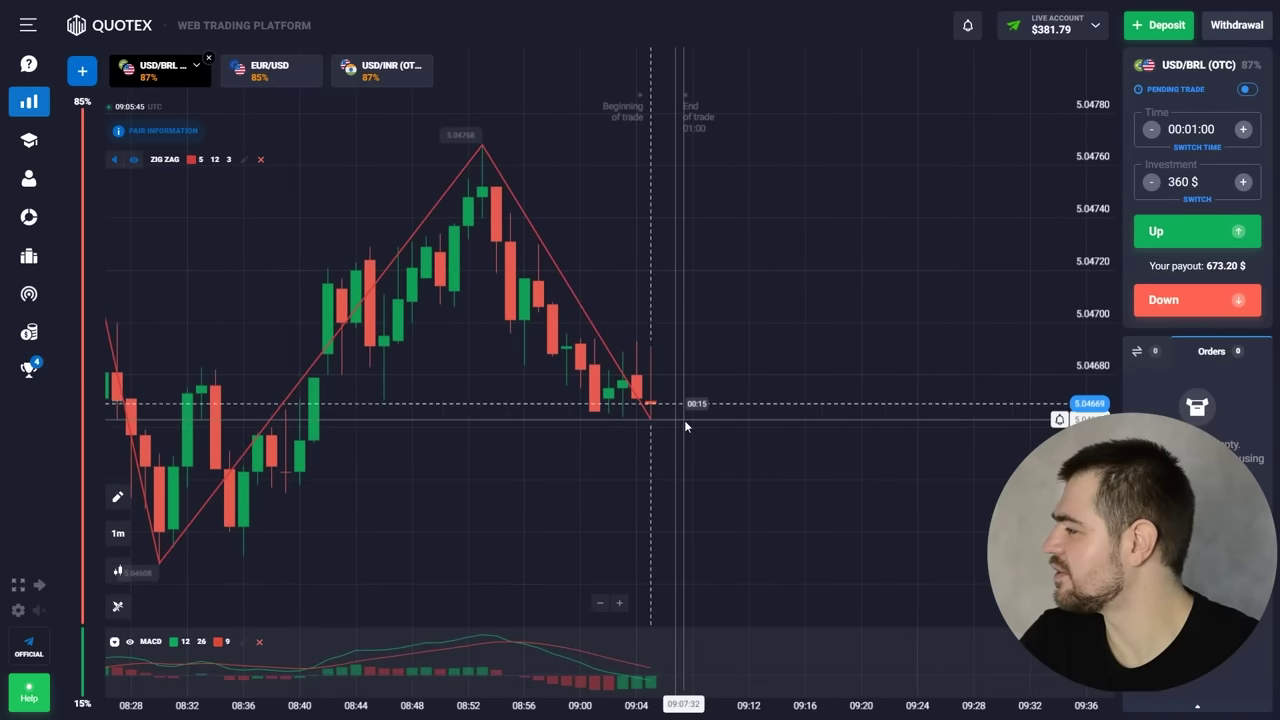
{"action": "scroll", "coordinate": [685, 426], "scroll_direction": "up", "scroll_amount": 1}
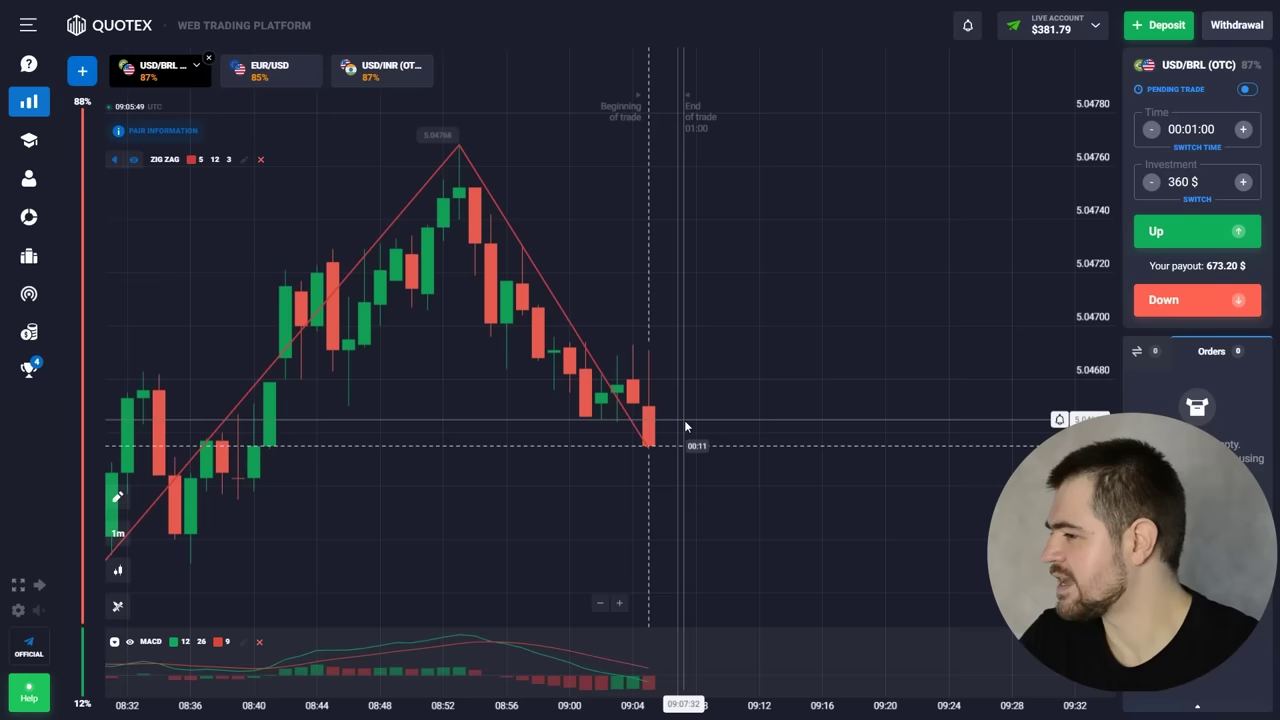
{"action": "scroll", "coordinate": [685, 426], "scroll_direction": "up", "scroll_amount": 1}
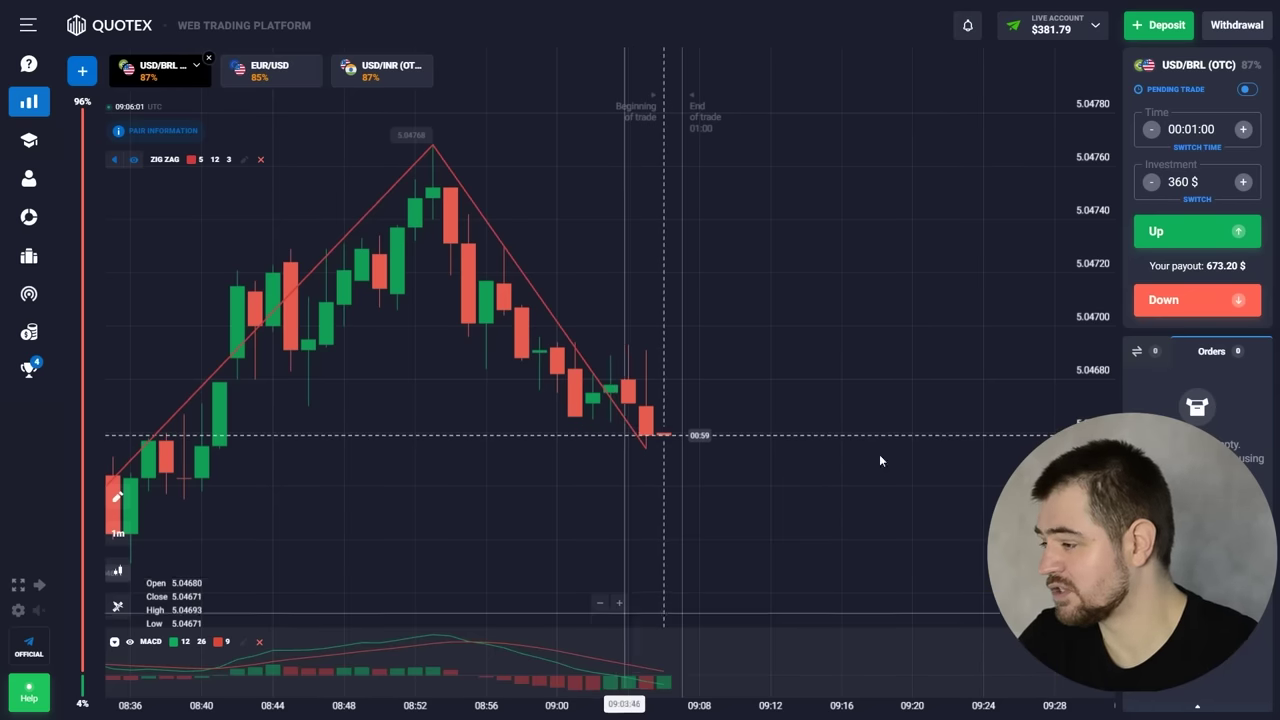
{"action": "left_click", "coordinate": [1184, 310]}
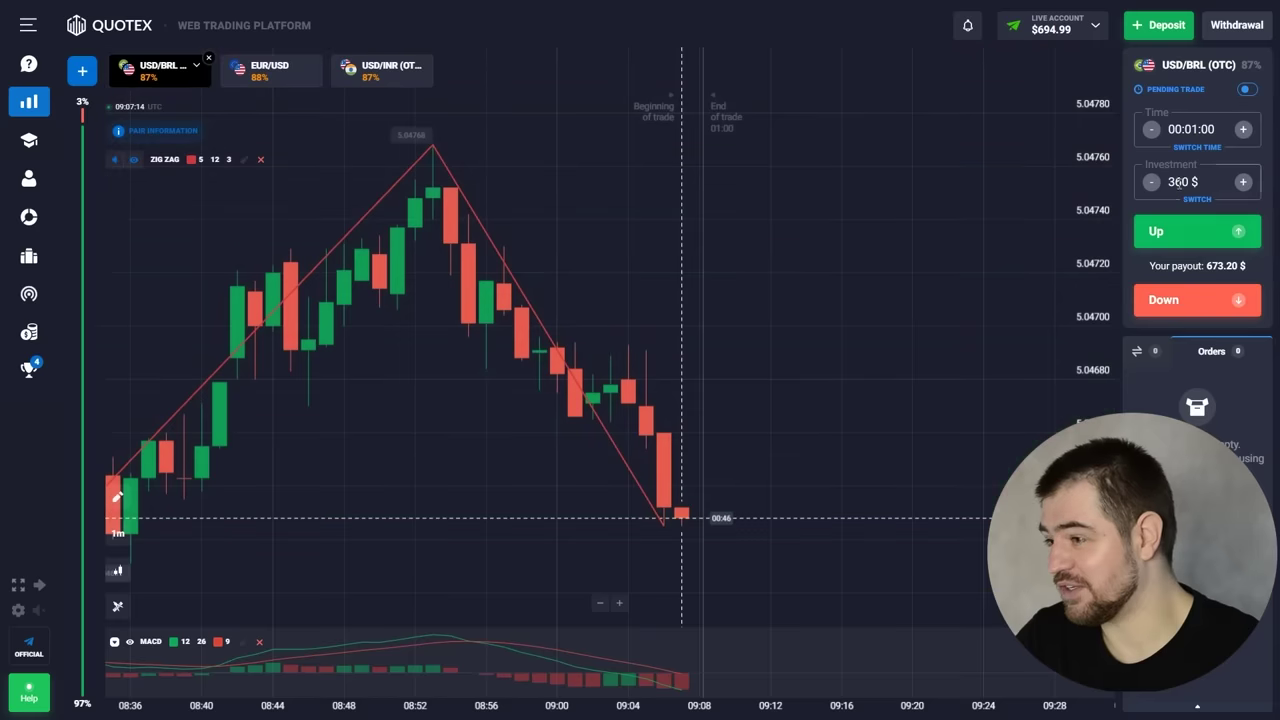
Step: Change the investment amount to 650 $
{"action": "double_click", "coordinate": [1179, 182]}
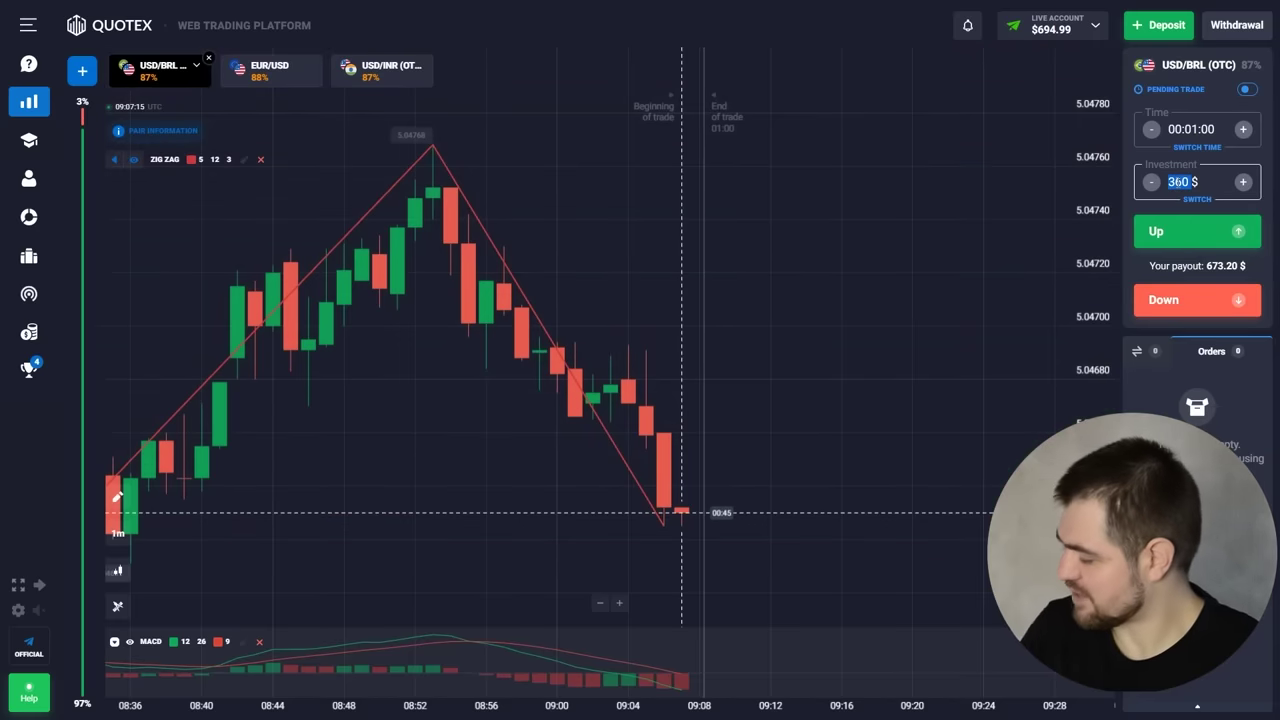
{"action": "type", "text": "60"}
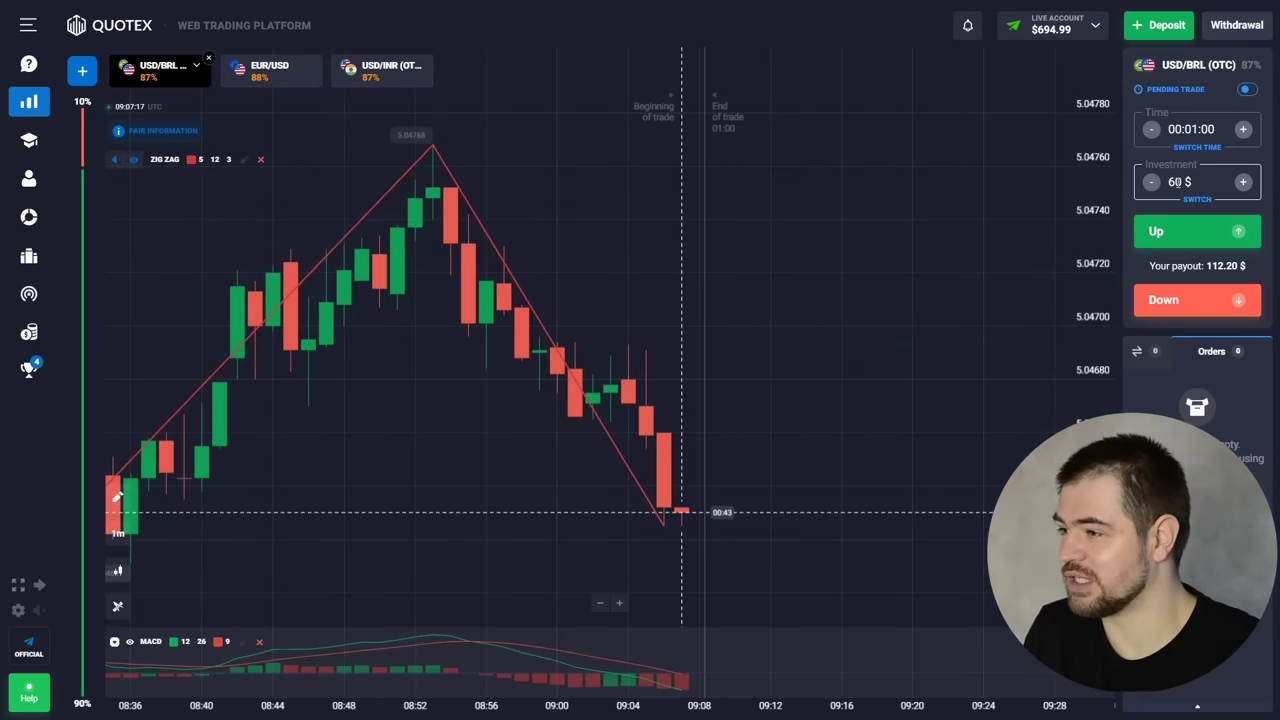
{"action": "key", "text": "BackSpace"}
{"action": "type", "text": "50"}
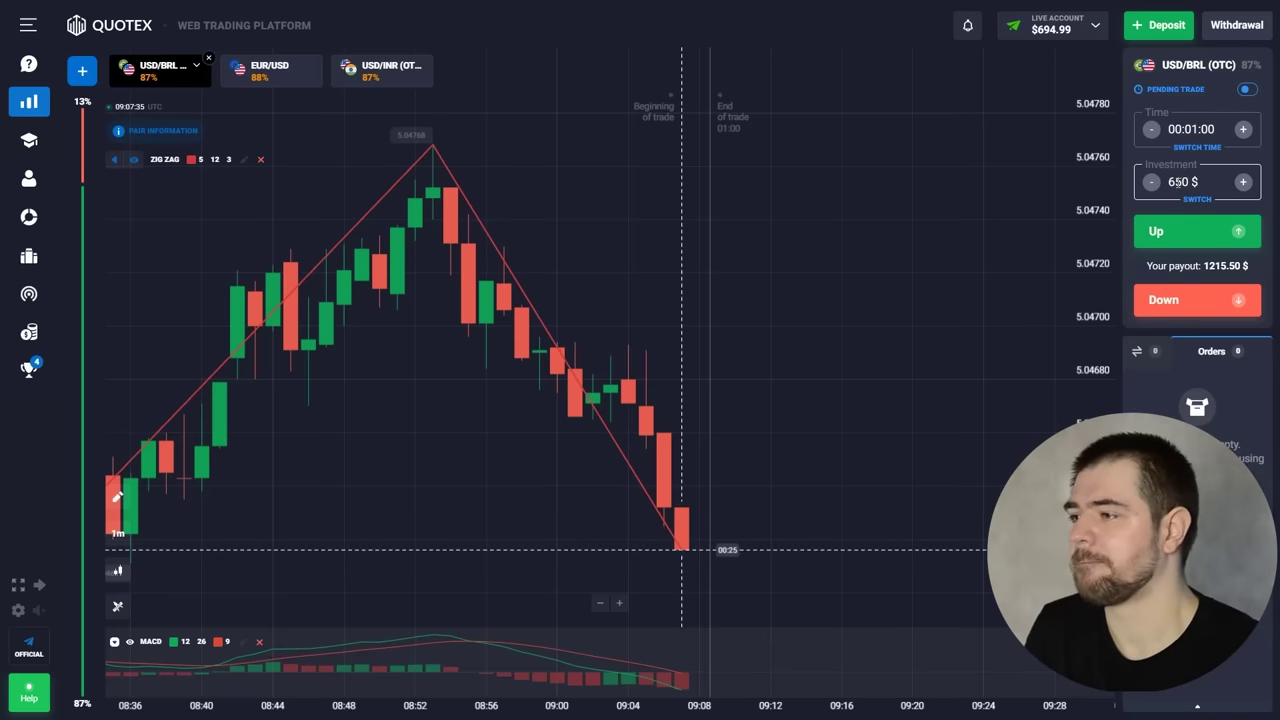
Step: Load EUR/USD, zoom and pan to the latest candles, and place a one-minute Down trade
{"action": "left_click", "coordinate": [266, 84]}
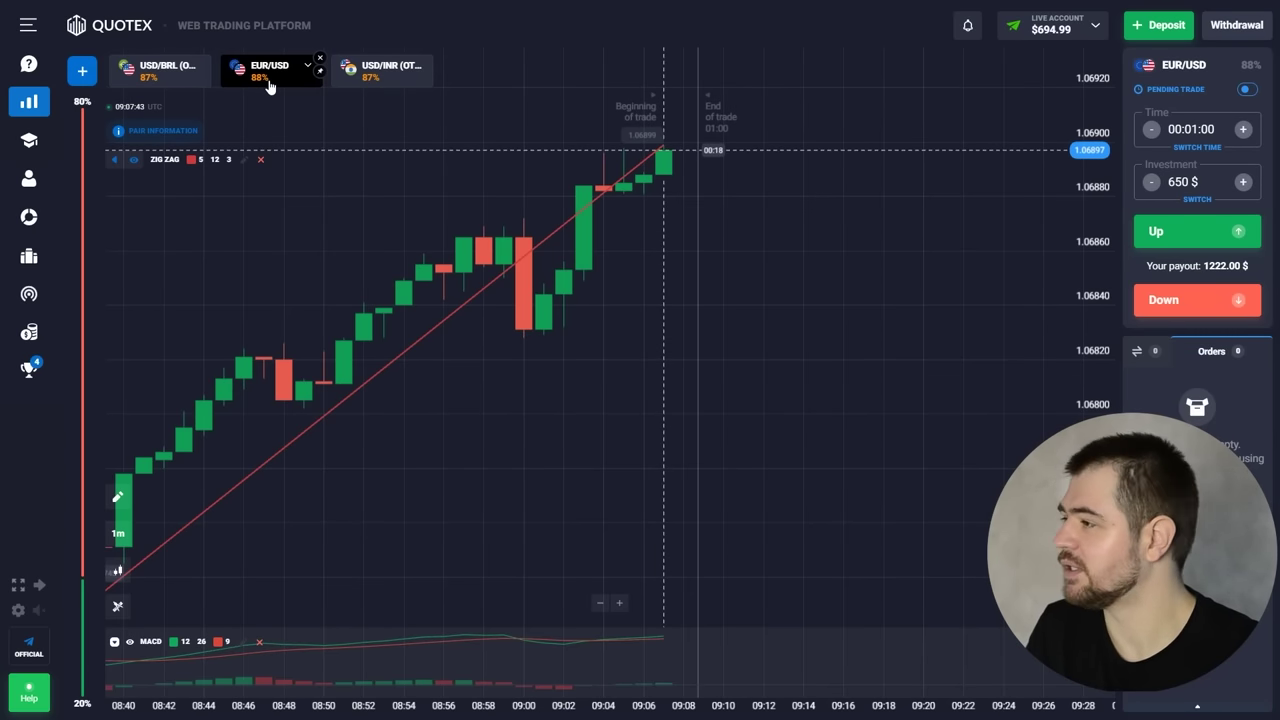
{"action": "scroll", "coordinate": [464, 359], "scroll_direction": "down", "scroll_amount": 8}
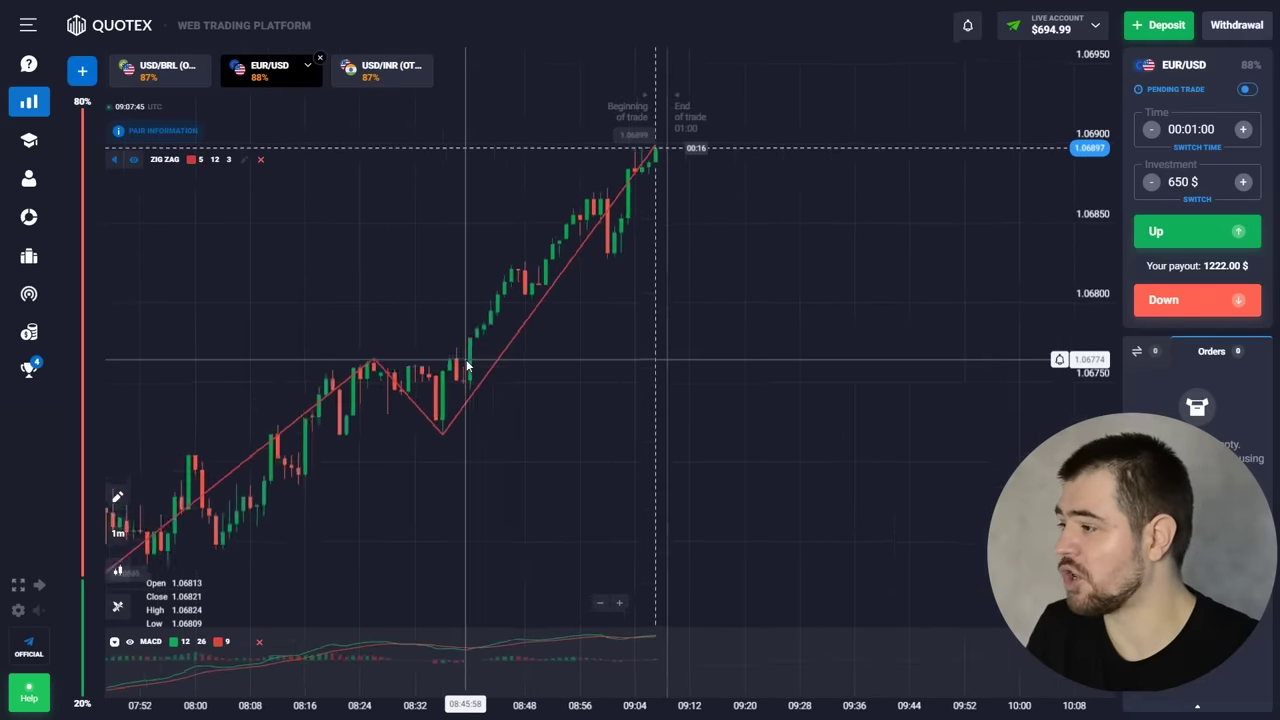
{"action": "scroll", "coordinate": [464, 375], "scroll_direction": "up", "scroll_amount": 3}
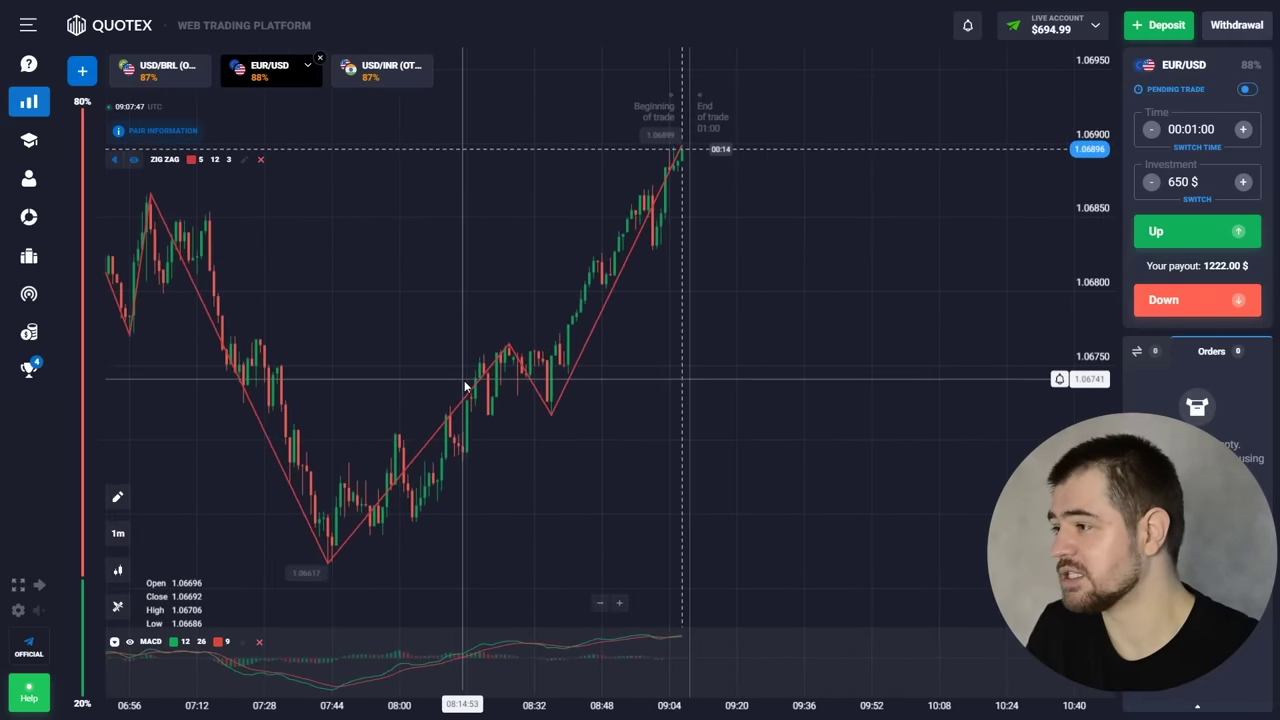
{"action": "scroll", "coordinate": [461, 380], "scroll_direction": "up", "scroll_amount": 2}
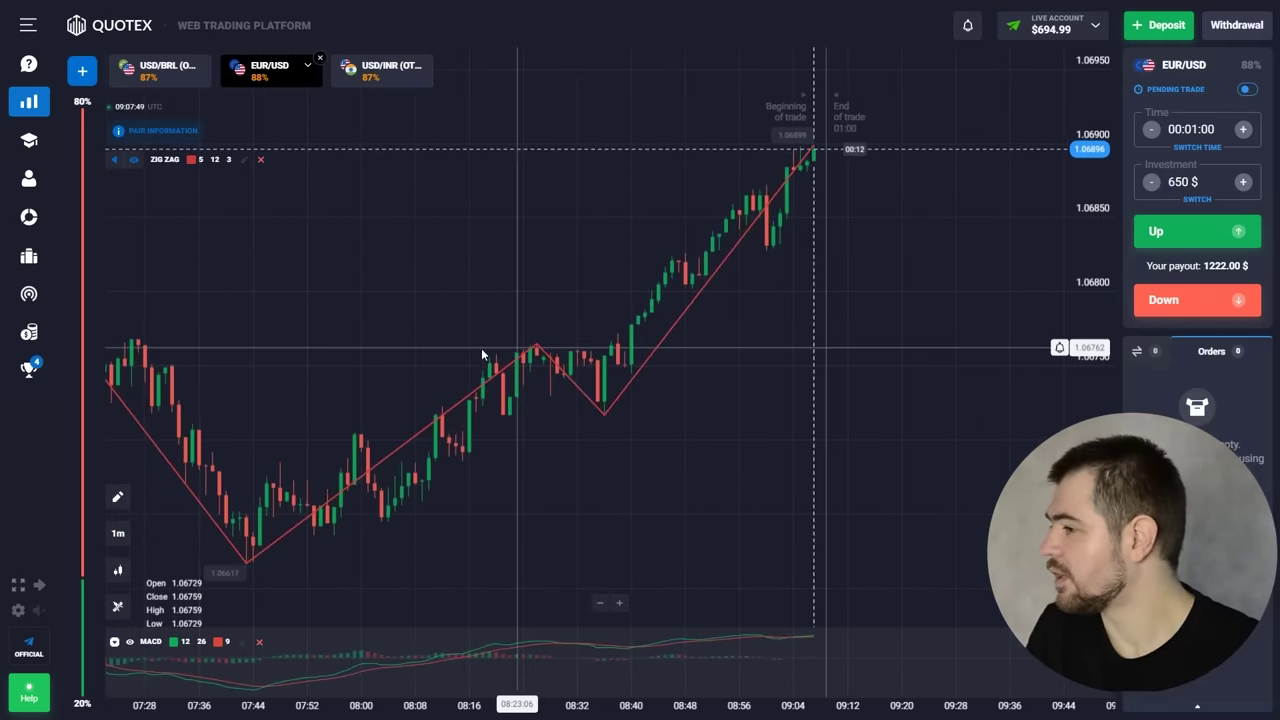
{"action": "scroll", "coordinate": [405, 365], "scroll_direction": "up", "scroll_amount": 2}
{"action": "scroll", "coordinate": [592, 306], "scroll_direction": "up", "scroll_amount": 4}
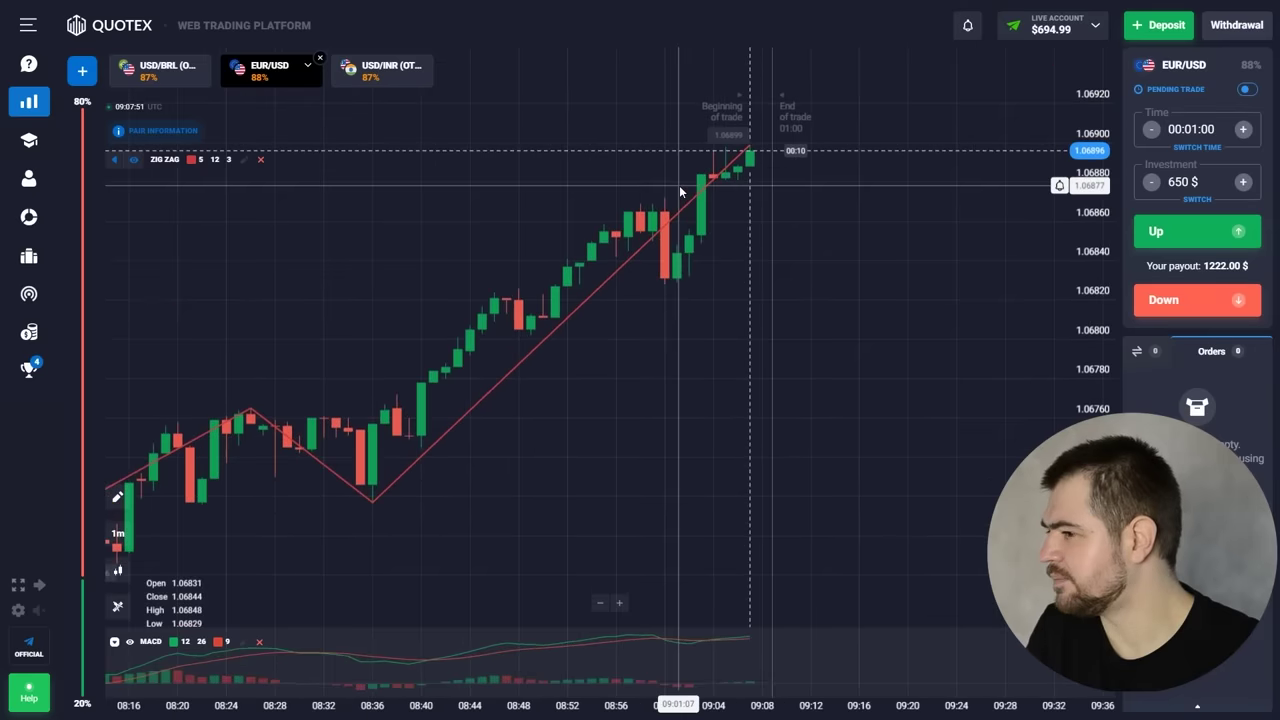
{"action": "scroll", "coordinate": [671, 196], "scroll_direction": "up", "scroll_amount": 5}
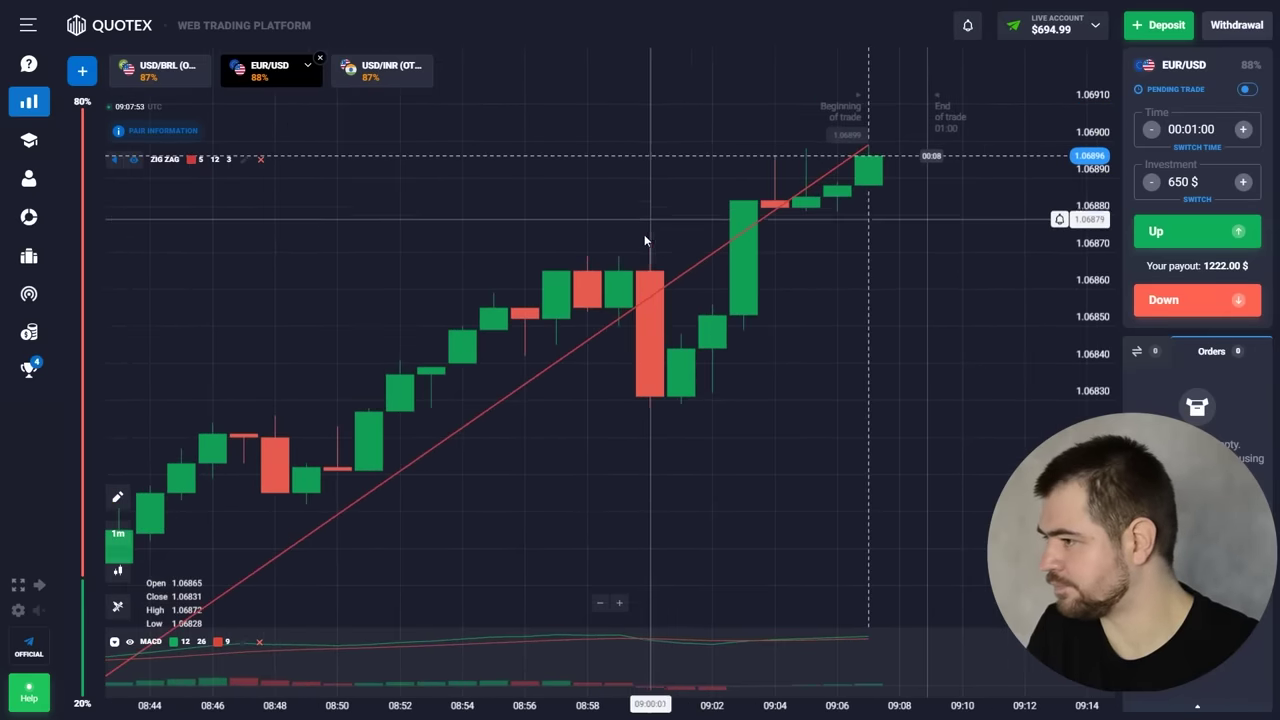
{"action": "left_click_drag", "start_coordinate": [592, 287], "coordinate": [463, 357]}
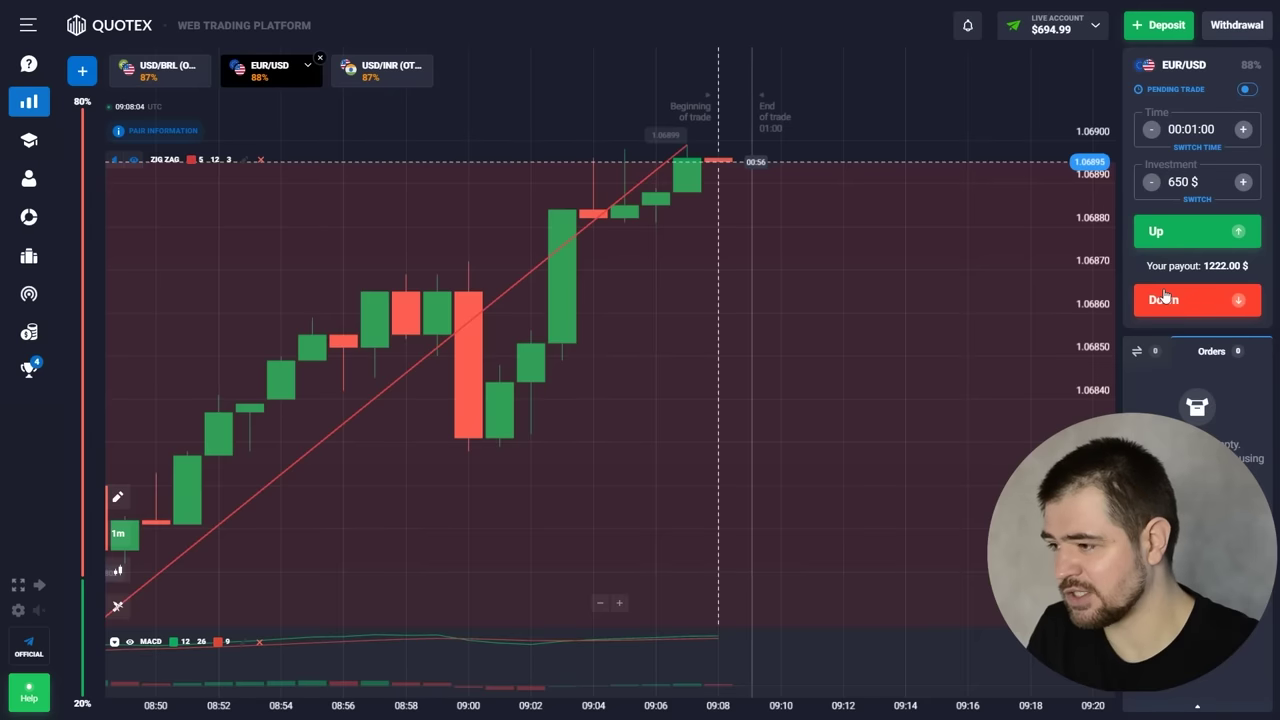
{"action": "left_click", "coordinate": [1162, 298]}
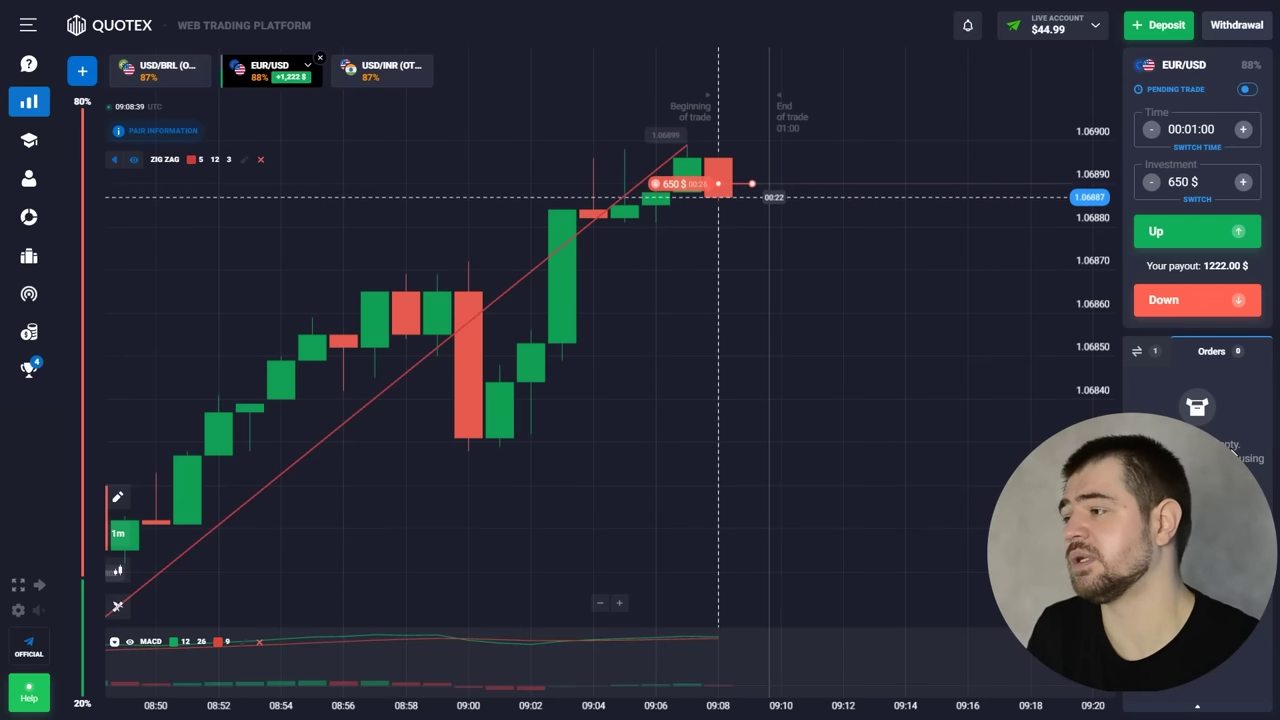
{"action": "scroll", "coordinate": [816, 340], "scroll_direction": "up", "scroll_amount": 2}
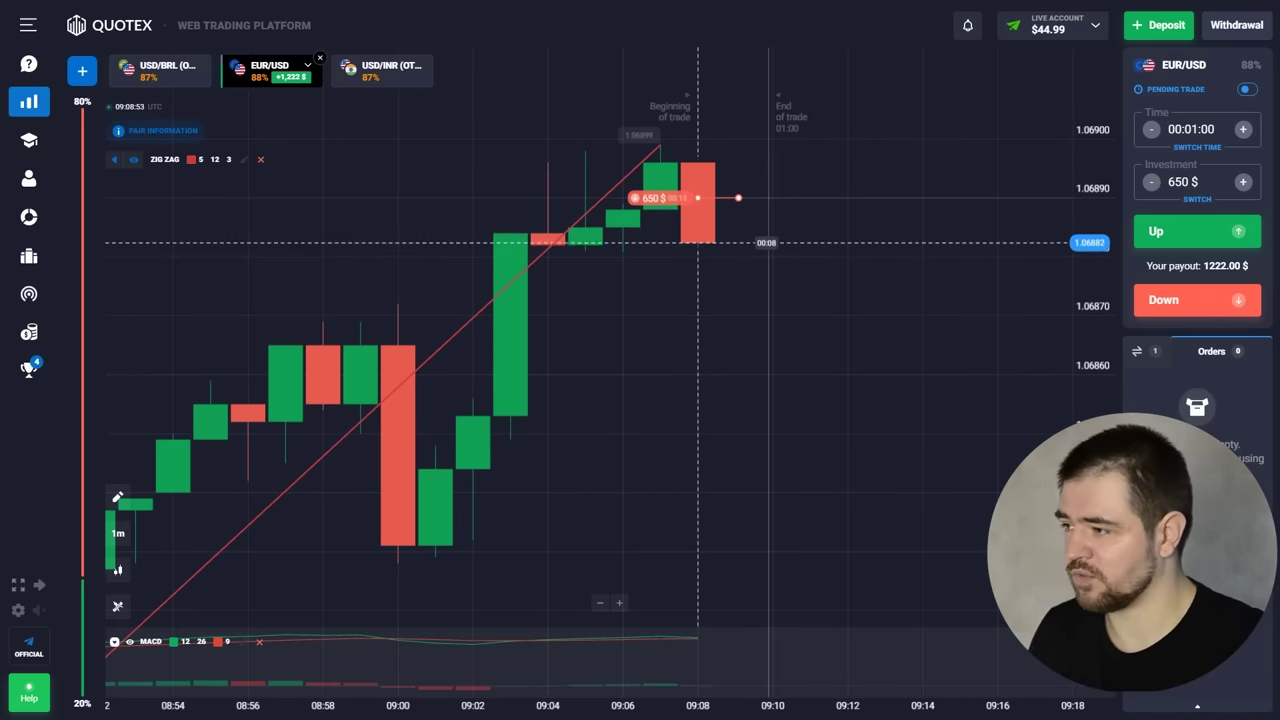
{"action": "double_click", "coordinate": [1166, 186]}
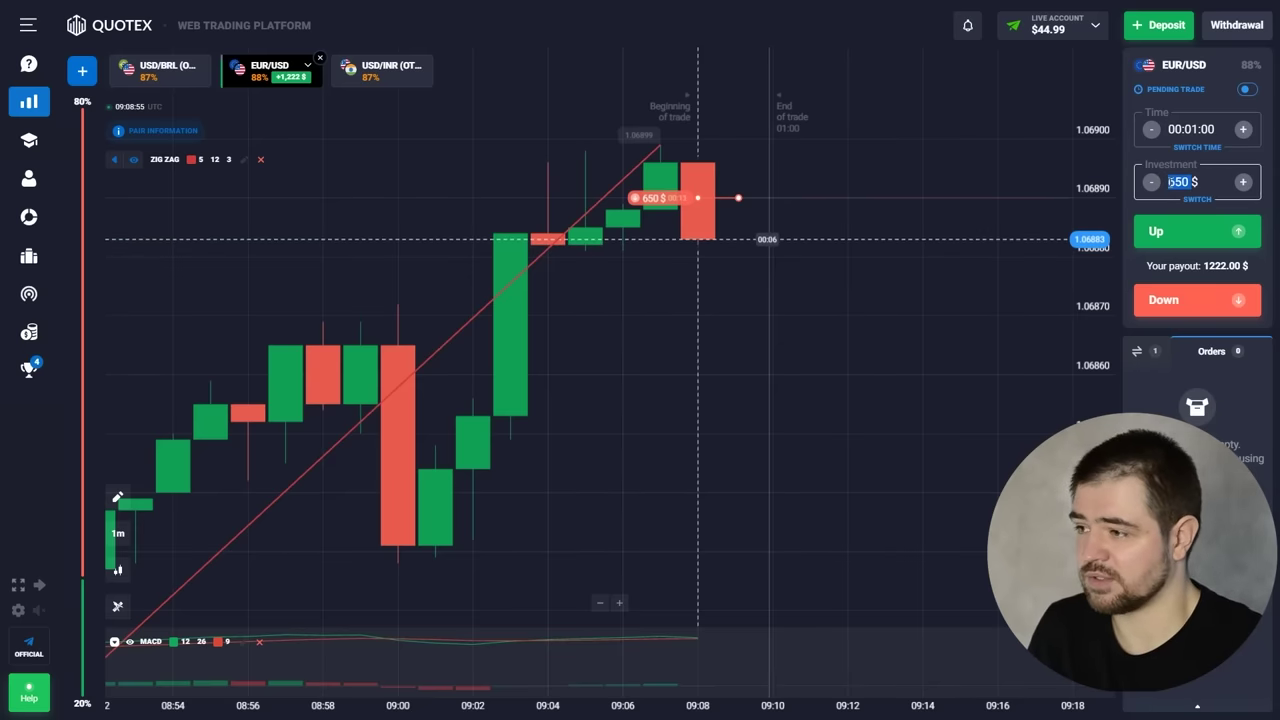
Step: Enter 1,000 $ as the investment while the EUR/USD trade closes at +1,222 $
{"action": "type", "text": "1,000"}
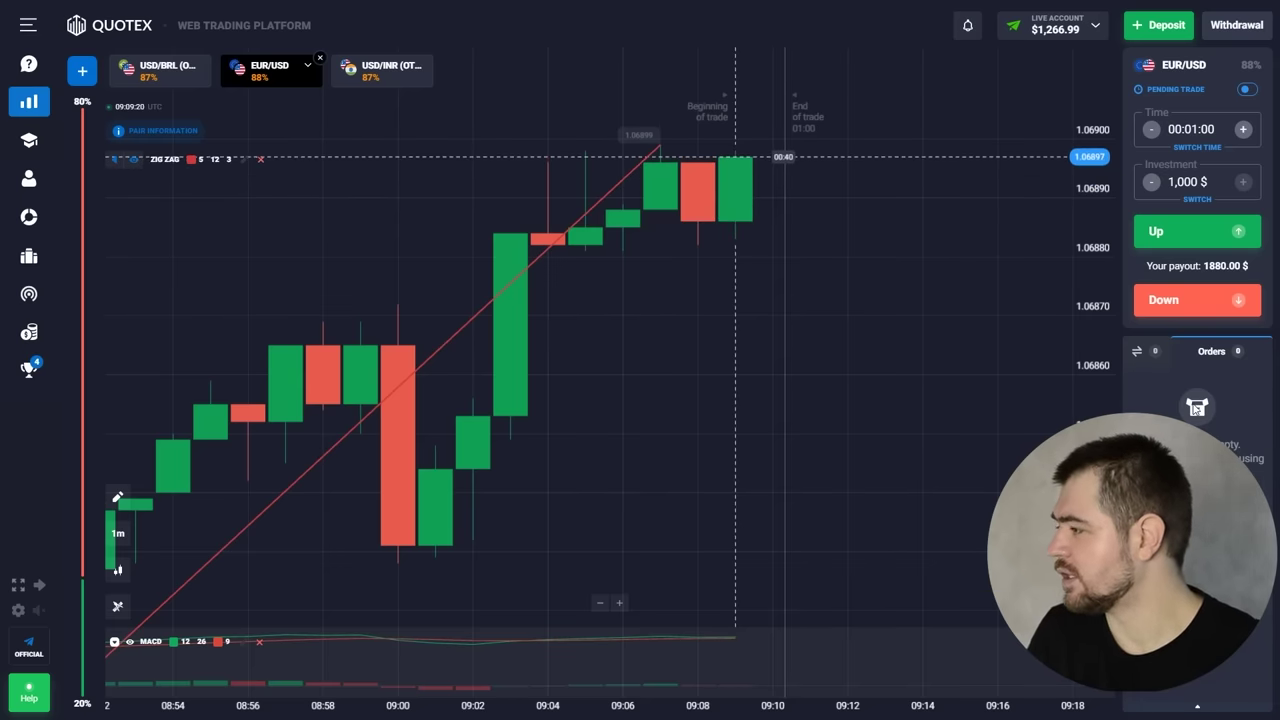
{"action": "scroll", "coordinate": [714, 318], "scroll_direction": "down", "scroll_amount": 2}
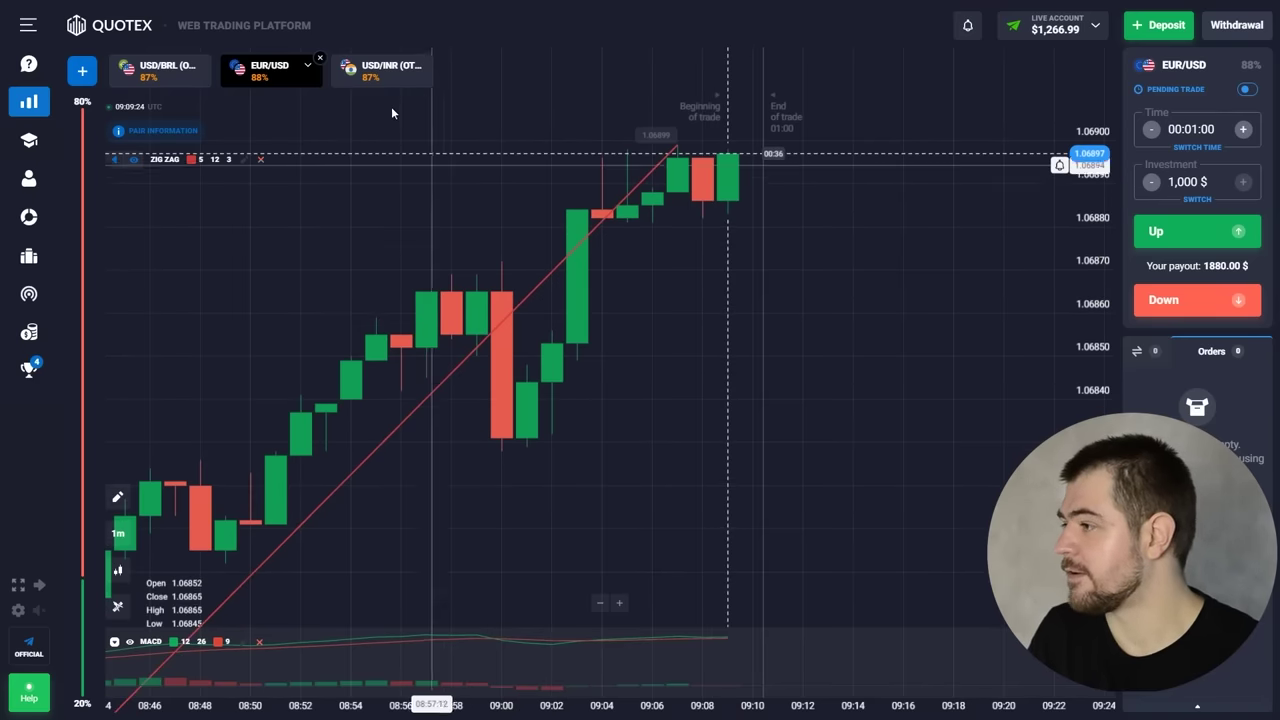
Step: Load the USD/INR (OTC) chart and adjust its zoom for the 1,000 $ setup
{"action": "left_click", "coordinate": [378, 80]}
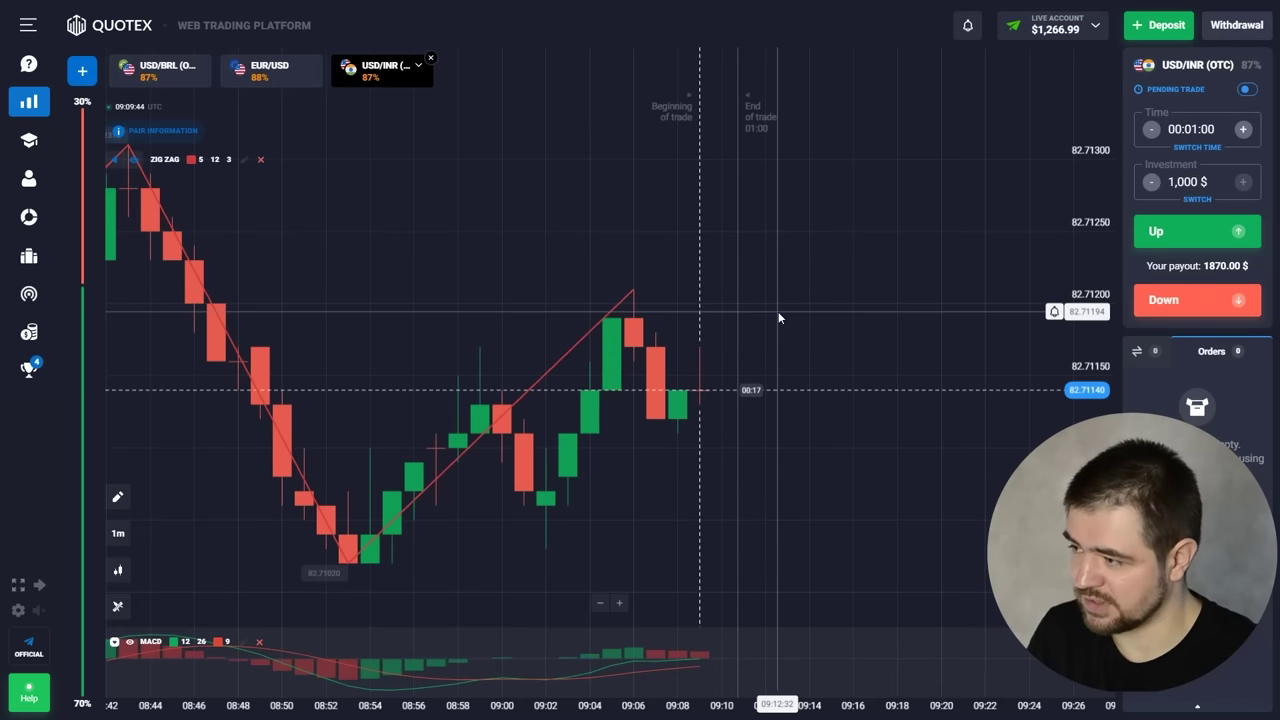
{"action": "scroll", "coordinate": [752, 340], "scroll_direction": "down", "scroll_amount": 3}
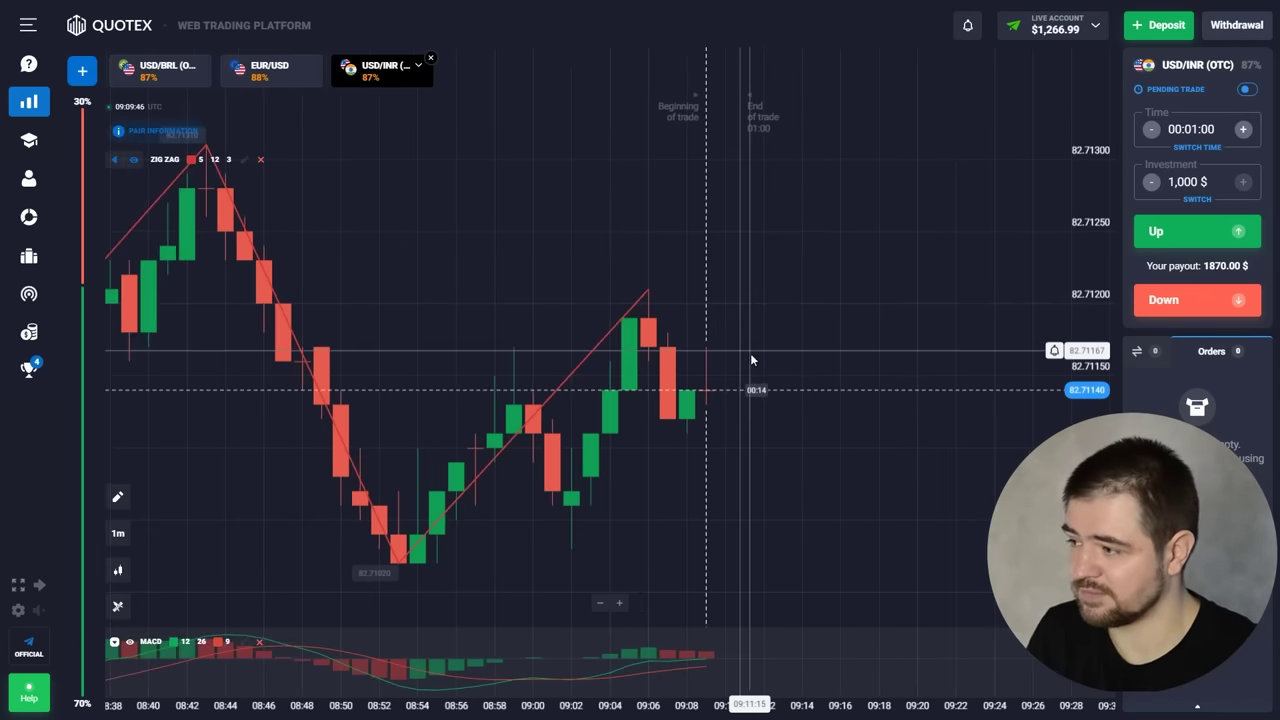
{"action": "scroll", "coordinate": [759, 391], "scroll_direction": "down", "scroll_amount": 1}
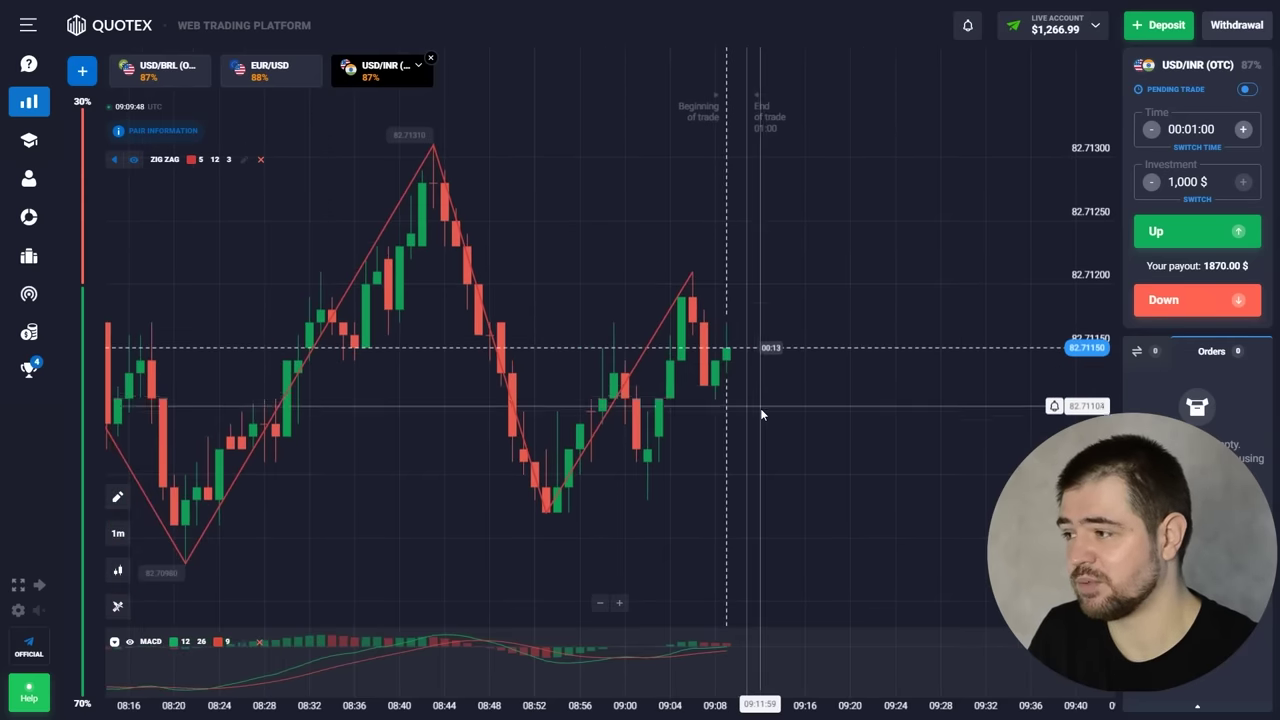
{"action": "scroll", "coordinate": [760, 407], "scroll_direction": "up", "scroll_amount": 3}
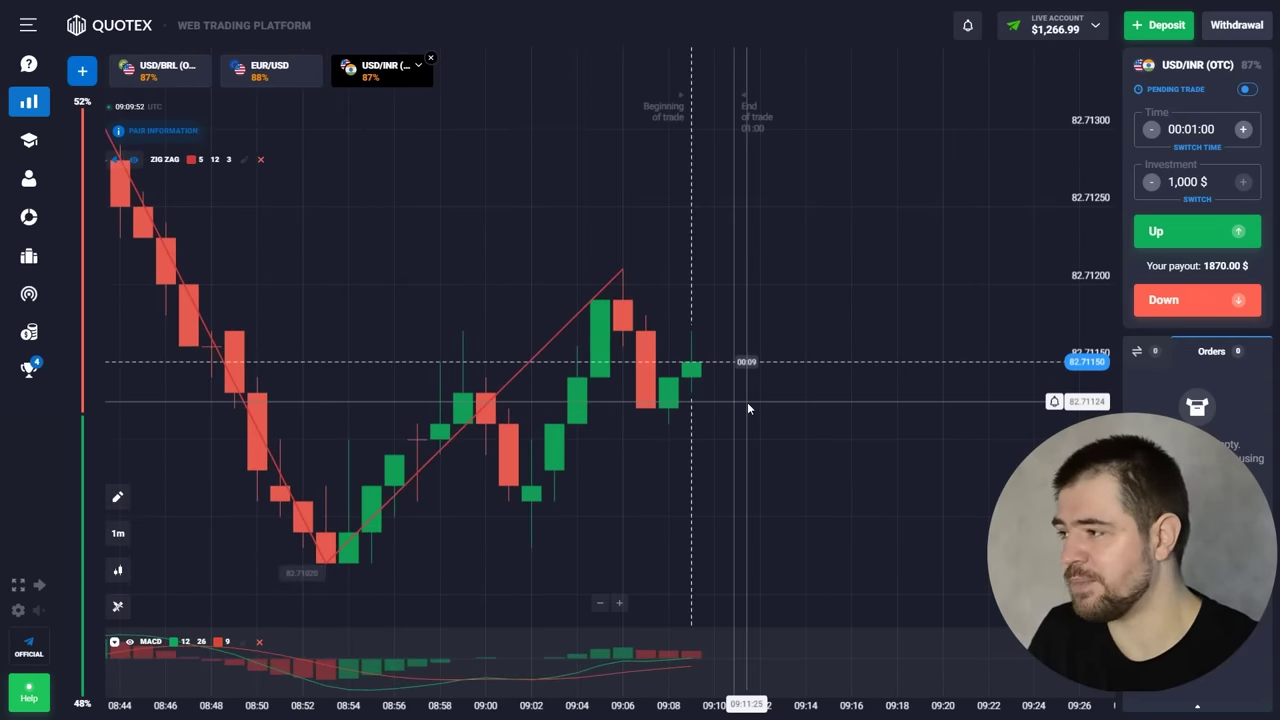
{"action": "scroll", "coordinate": [746, 403], "scroll_direction": "up", "scroll_amount": 1}
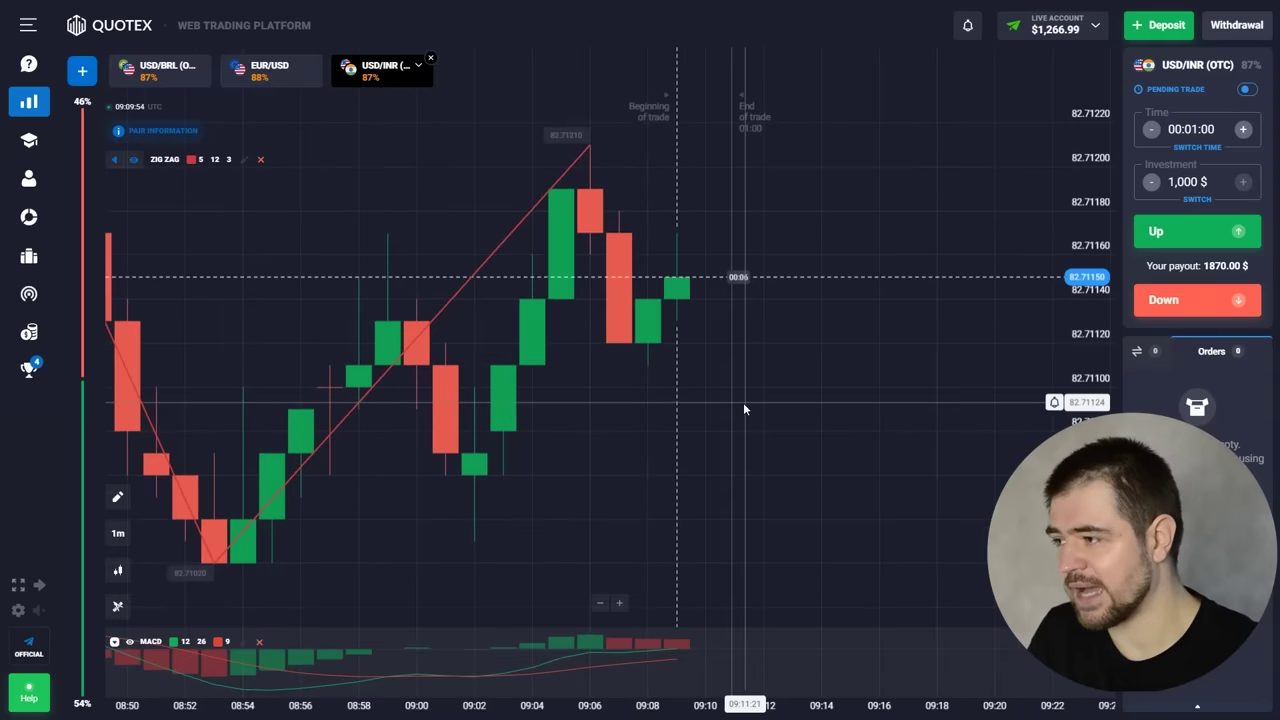
{"action": "scroll", "coordinate": [735, 407], "scroll_direction": "up", "scroll_amount": 2}
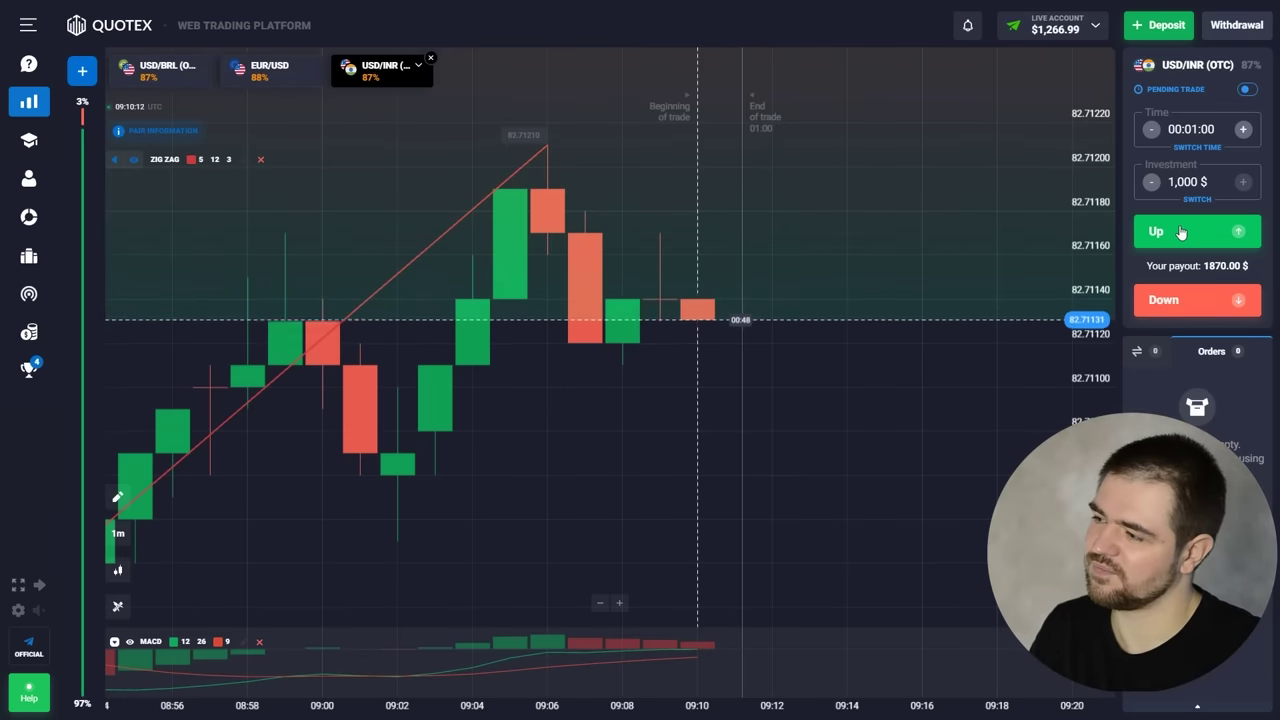
{"action": "left_click", "coordinate": [1180, 232]}
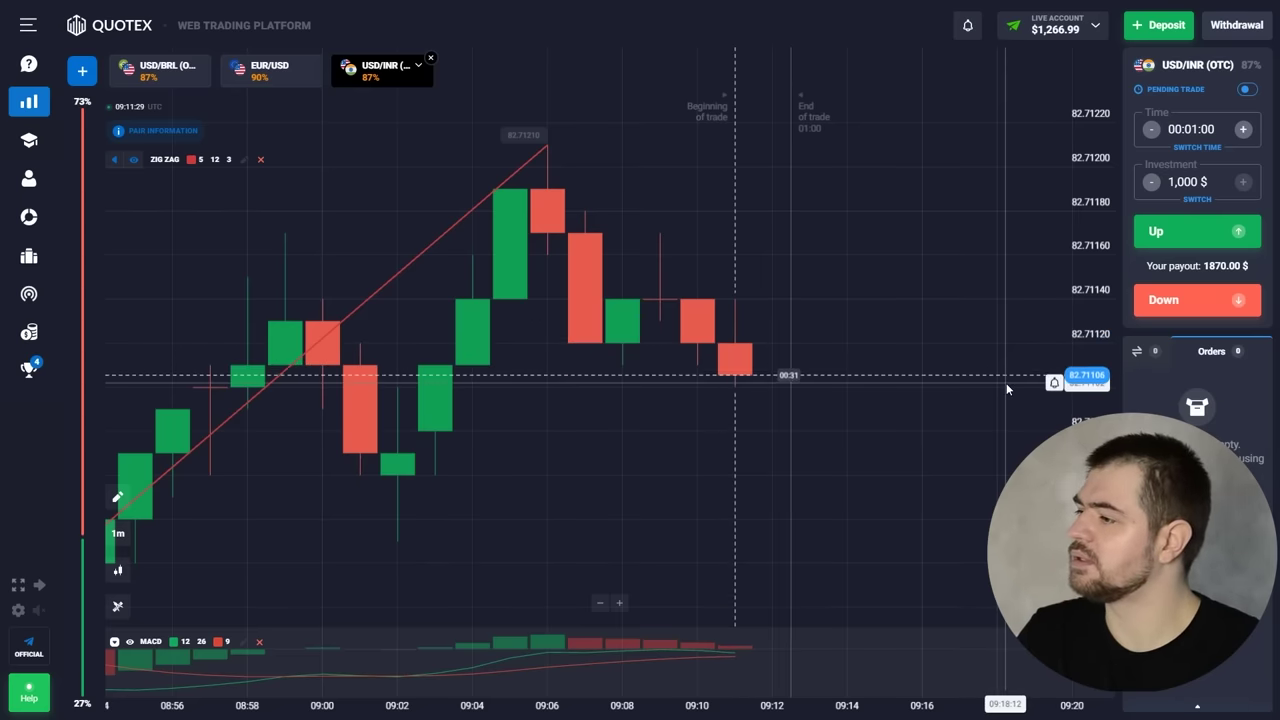
{"action": "scroll", "coordinate": [859, 390], "scroll_direction": "down", "scroll_amount": 2}
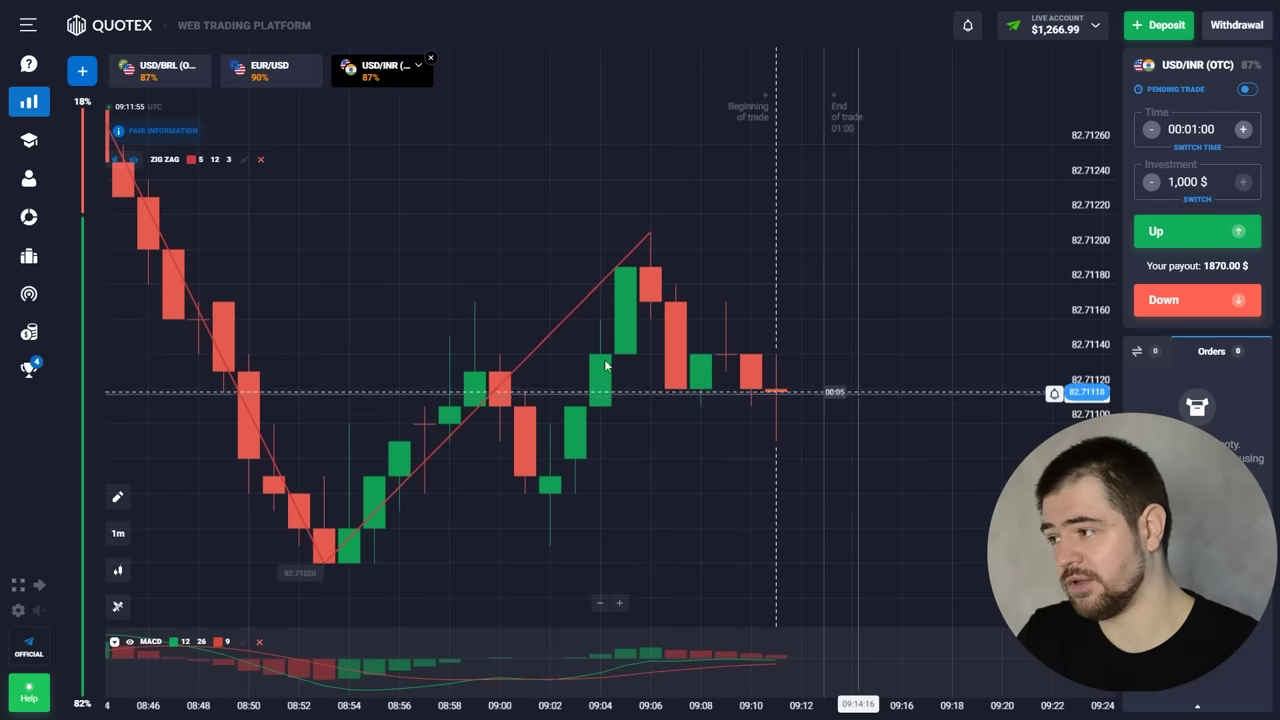
Step: Return to EUR/USD and buy a 1,000 $ one-minute Up trade
{"action": "left_click", "coordinate": [268, 80]}
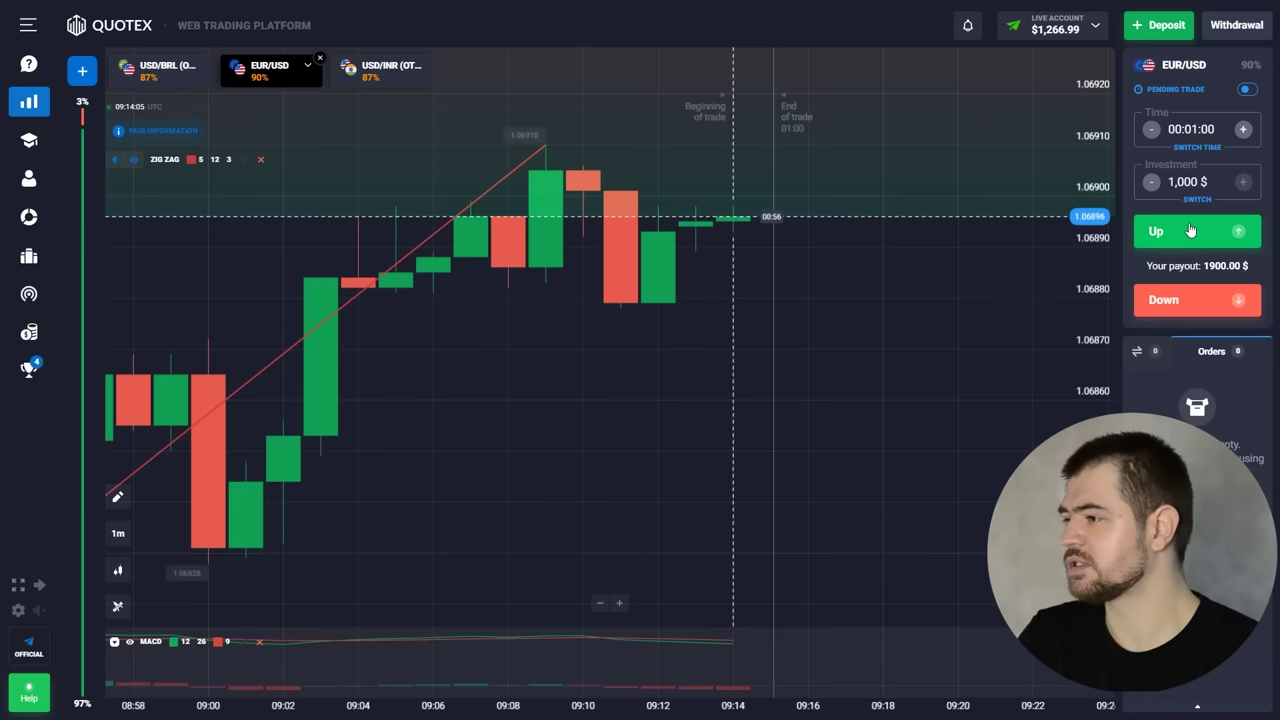
{"action": "left_click", "coordinate": [1190, 231]}
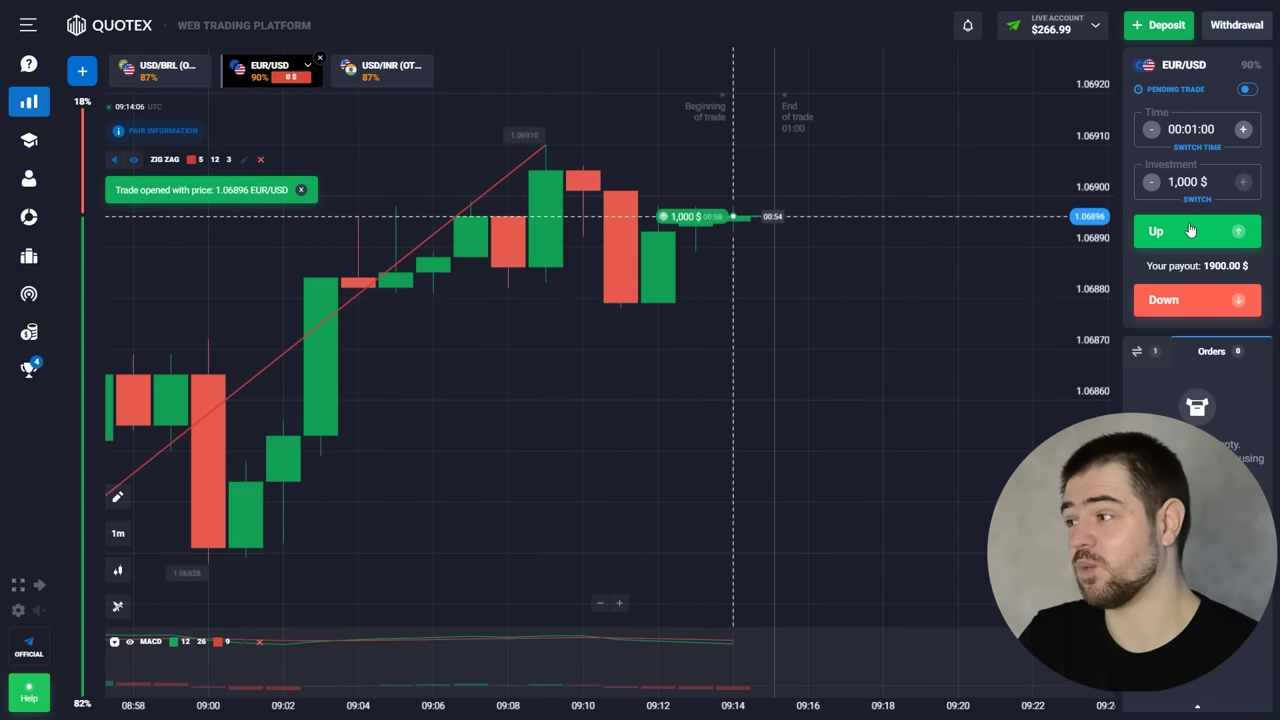